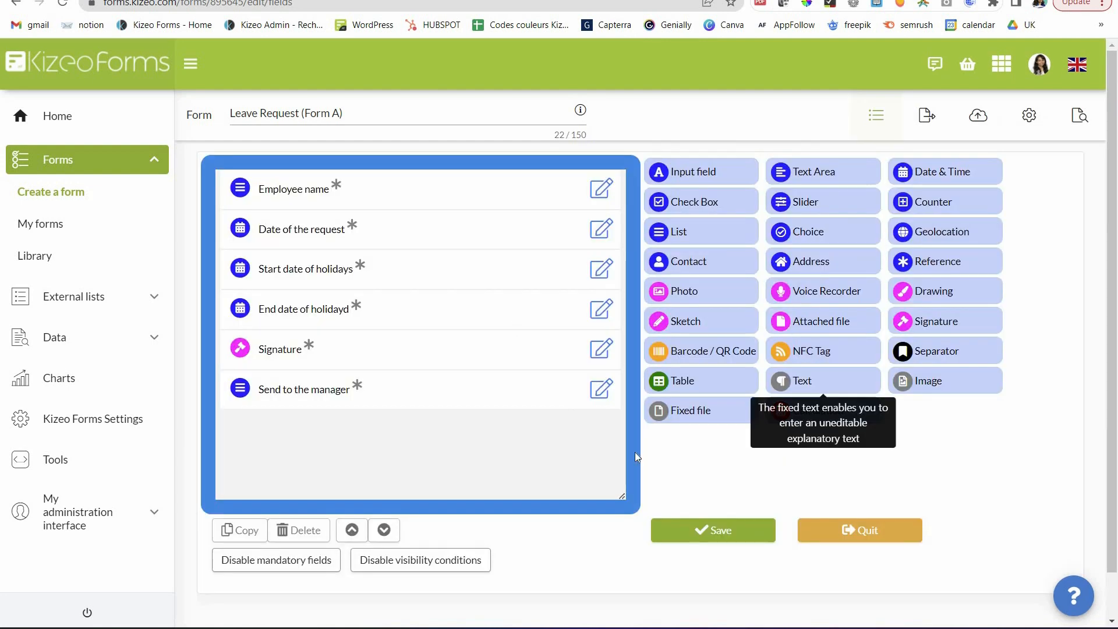
- Add an automatic push to Leave Request (Form A) with Leave Request Manager Approval (Form B) as the destination form
left_click(969, 127)
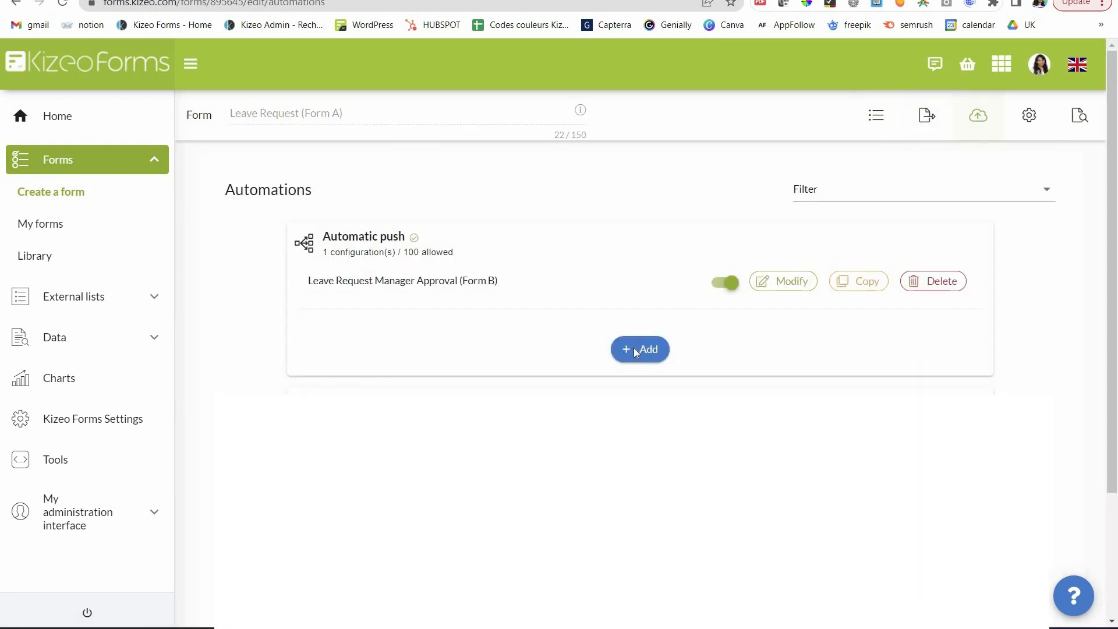
left_click(635, 350)
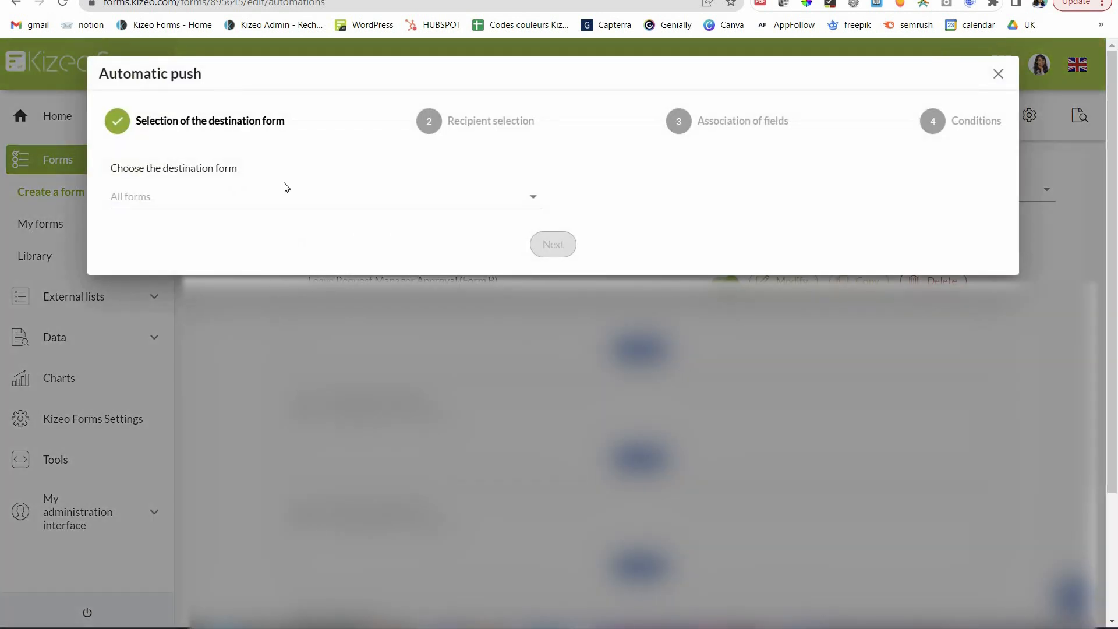
left_click(531, 200)
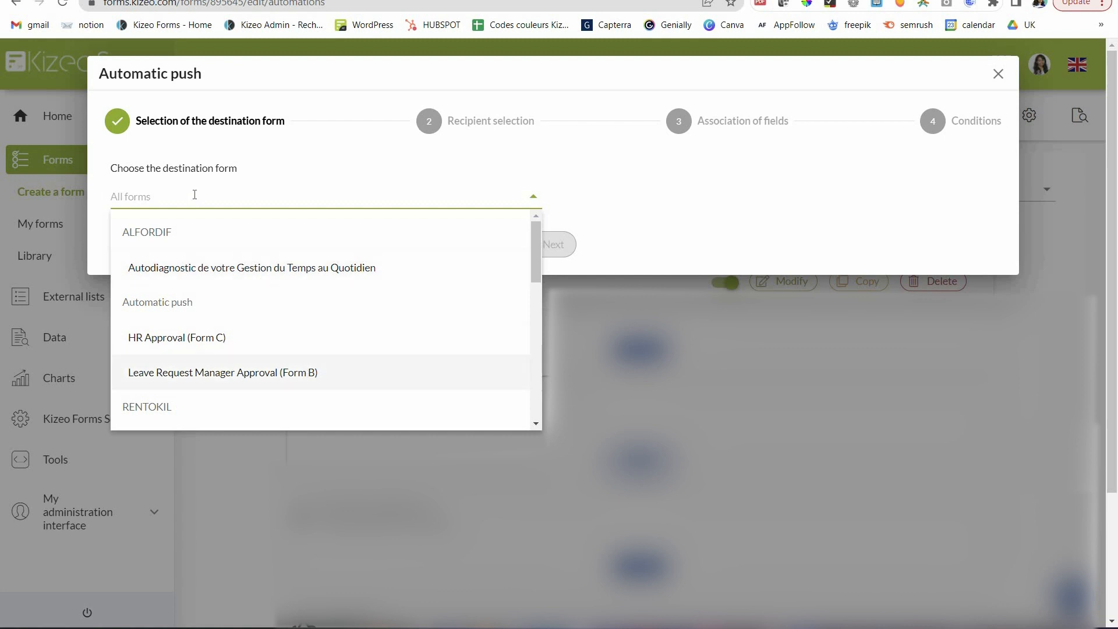
left_click(305, 371)
left_click(553, 244)
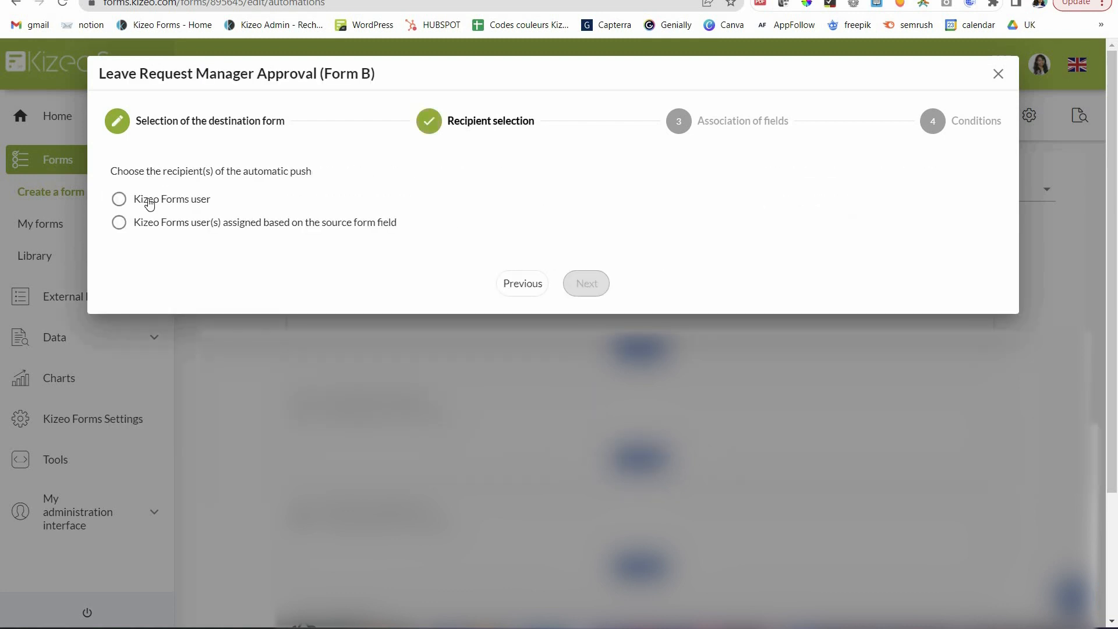
- Set the push recipients to Kizeo Forms users assigned based on the source form field "Send to the manager"
left_click(123, 226)
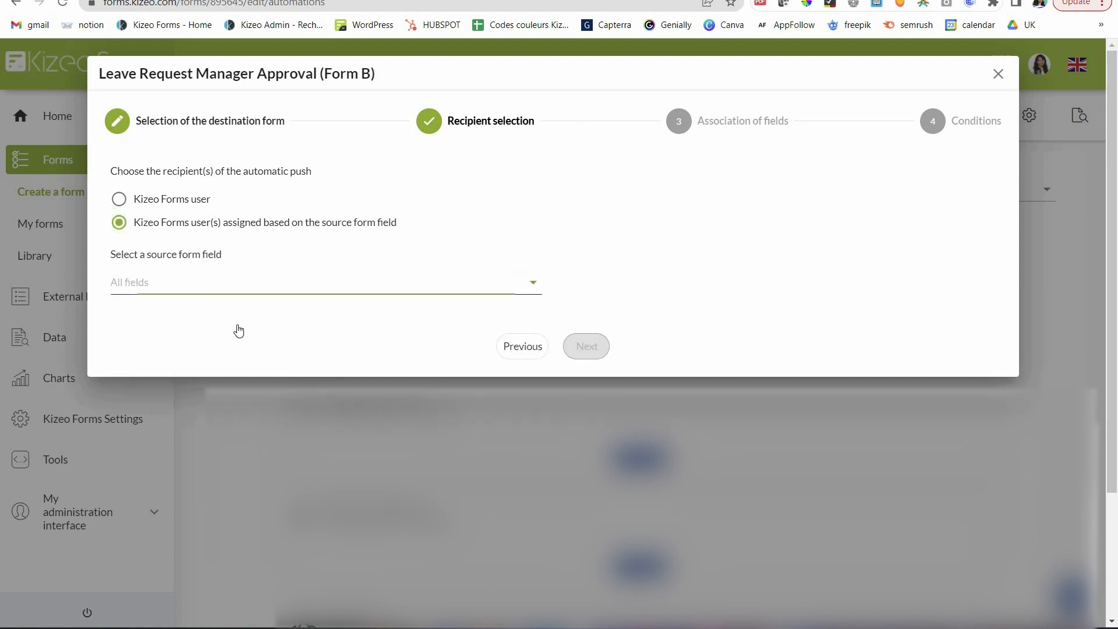
left_click(238, 330)
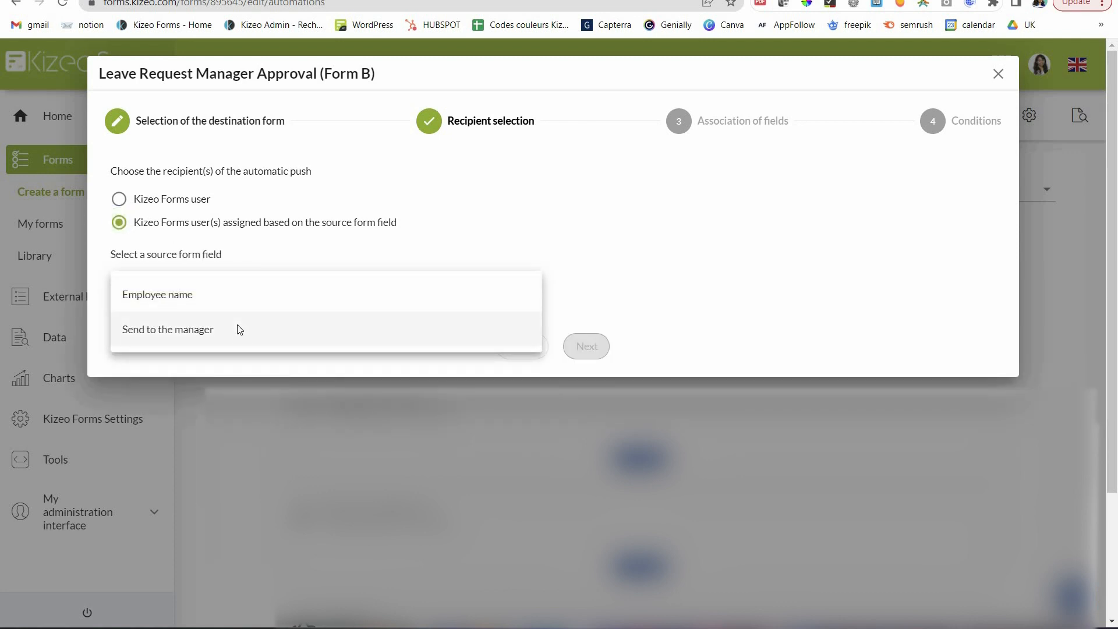
left_click(239, 329)
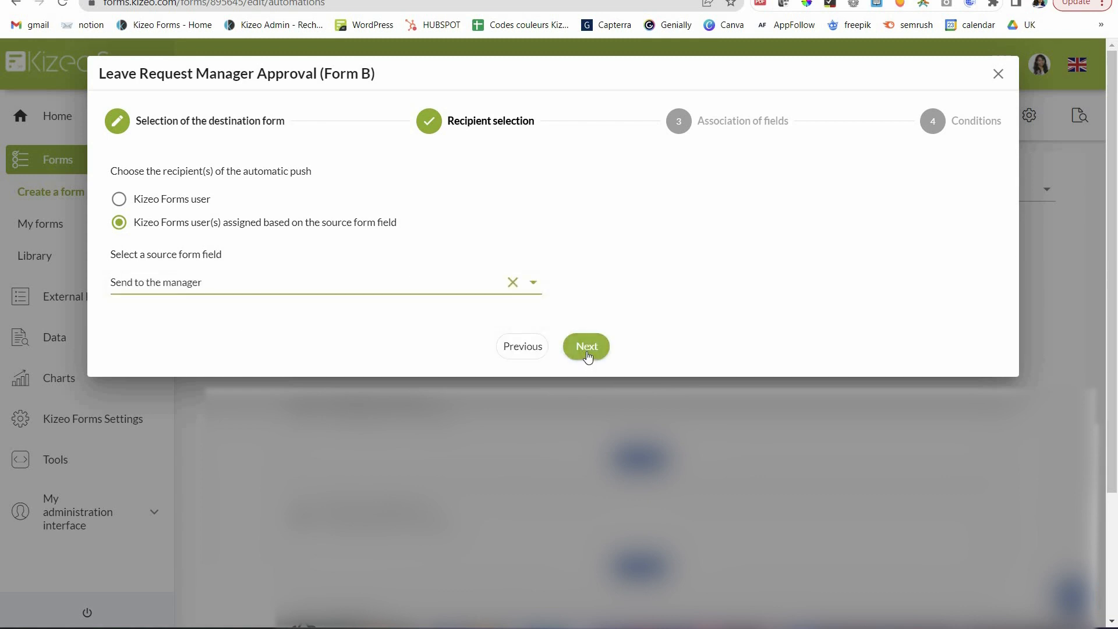
left_click(587, 352)
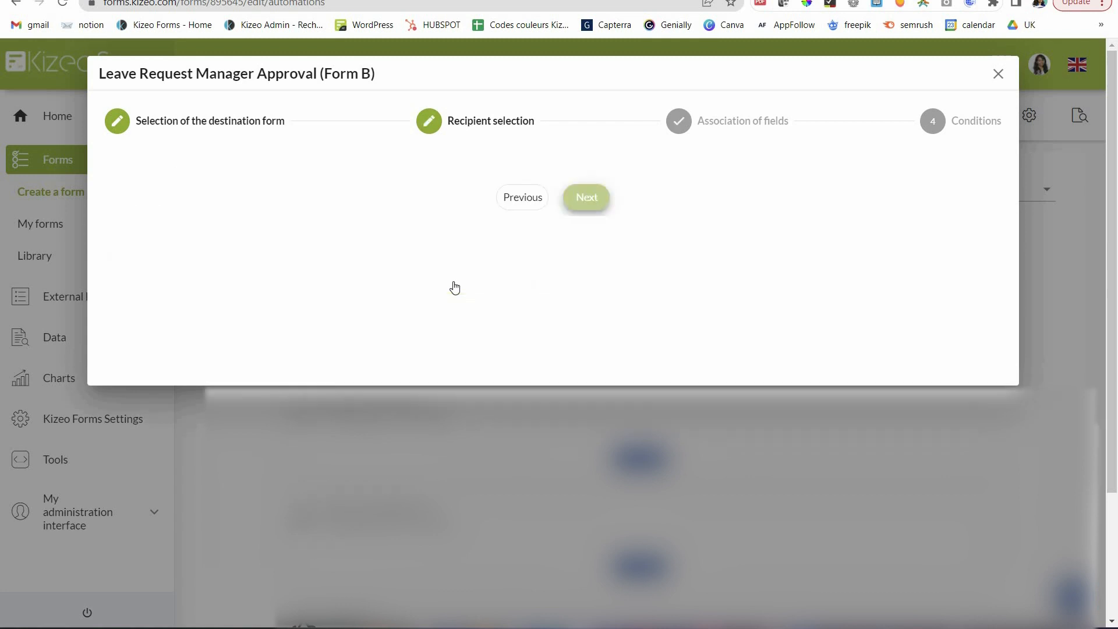
- Associate Employee name with List of Employee, and Date of the request with the destination's Date of the request
left_click(405, 300)
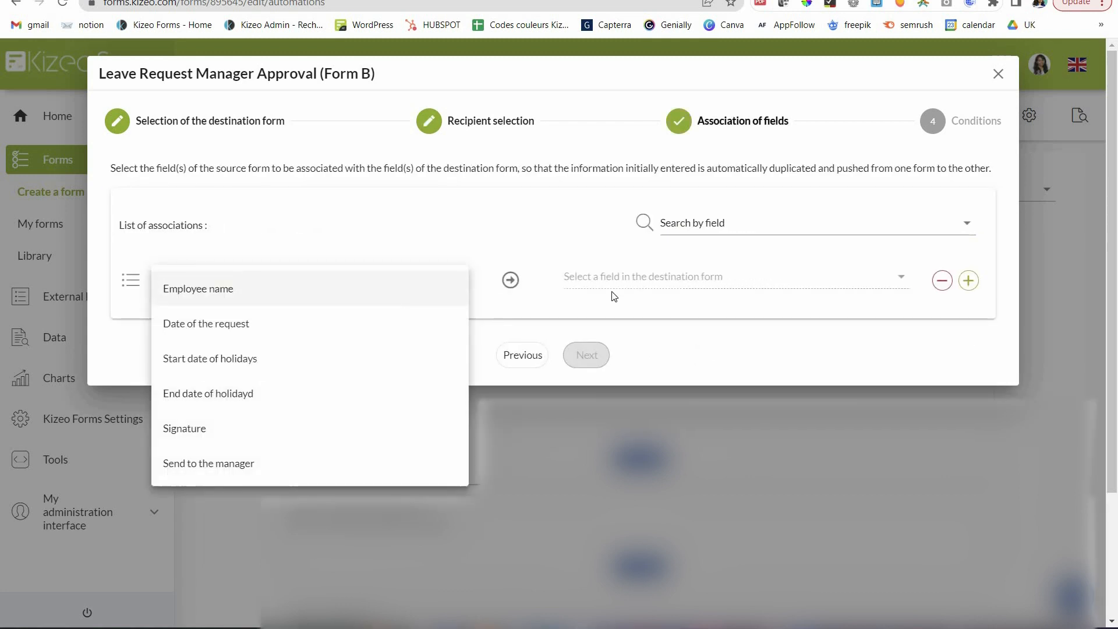
left_click(669, 278)
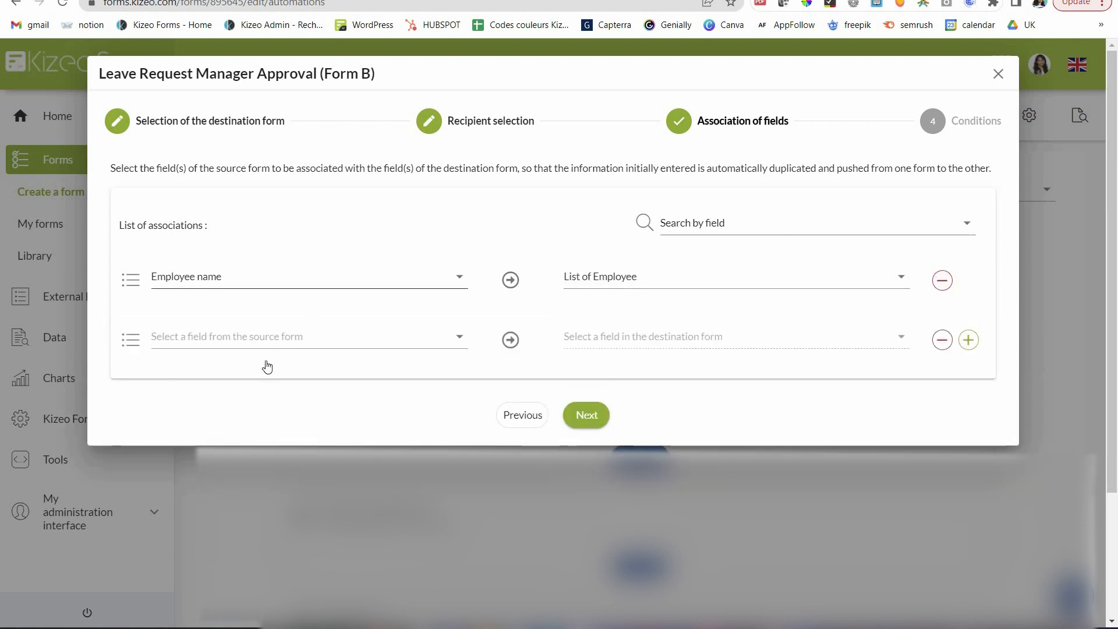
left_click(269, 352)
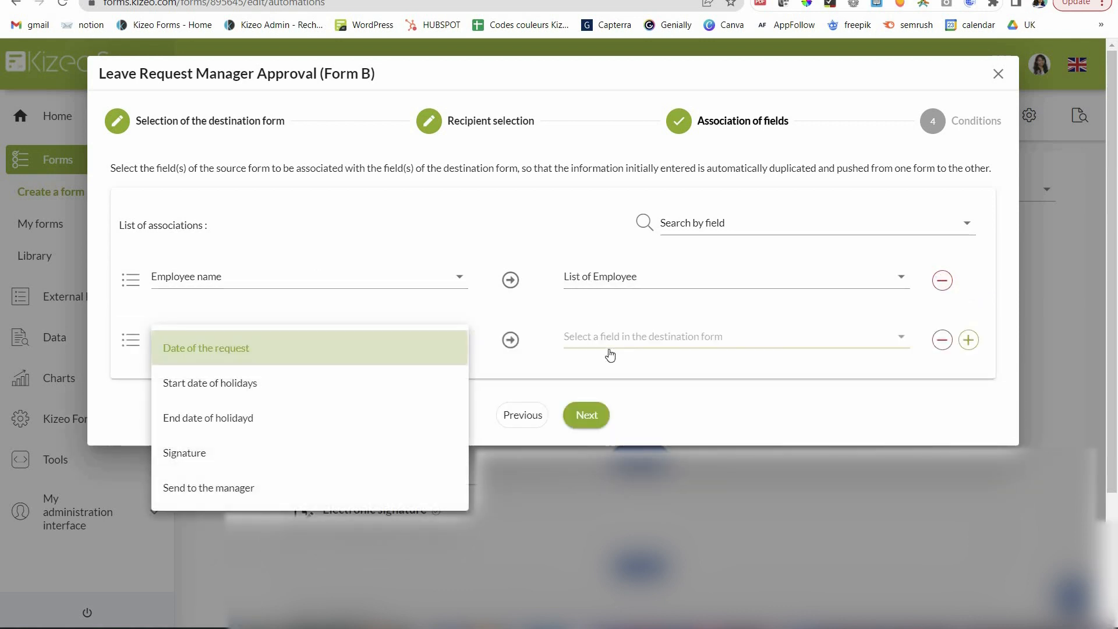
left_click(608, 349)
left_click(608, 348)
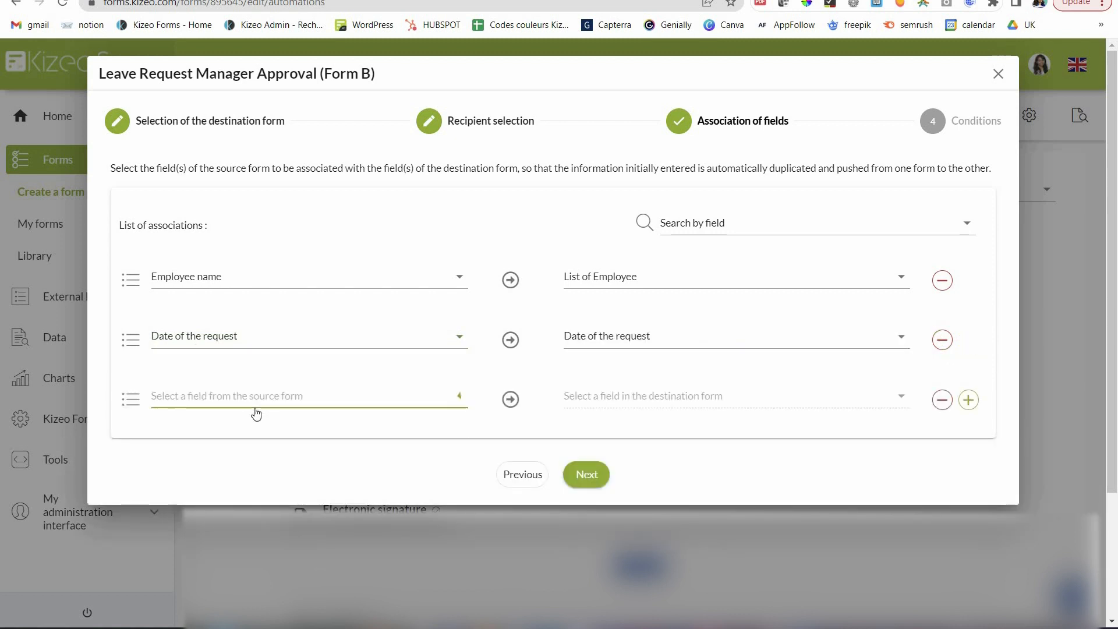
- Associate Start date of holidays and End date of holidayd with the destination's Start date of holidays and End date of holidays
left_click(255, 406)
left_click(604, 402)
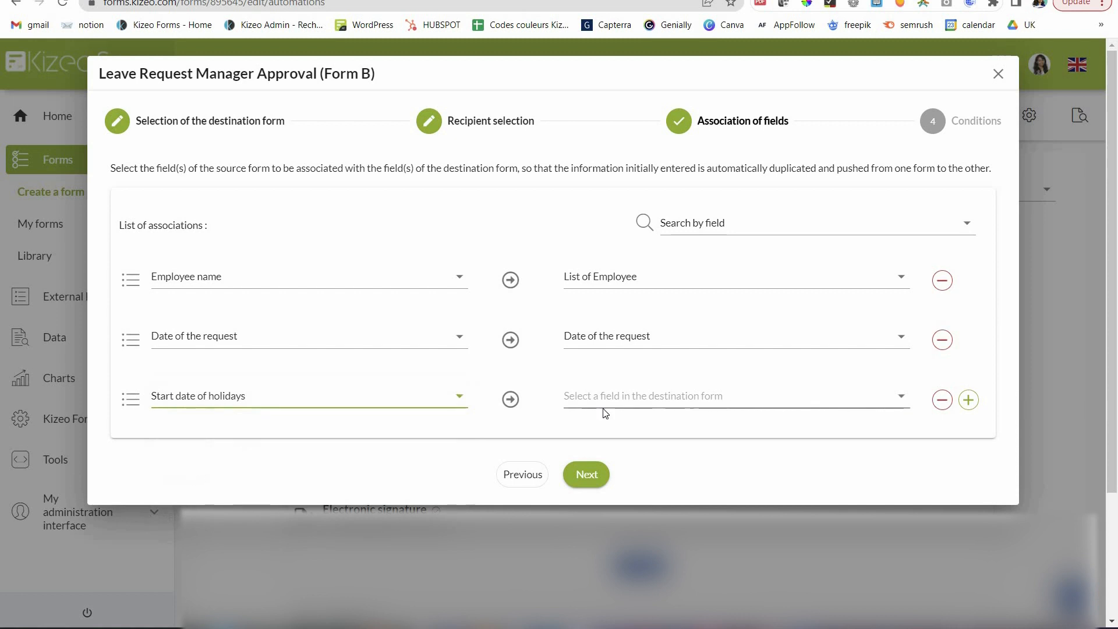
left_click(968, 400)
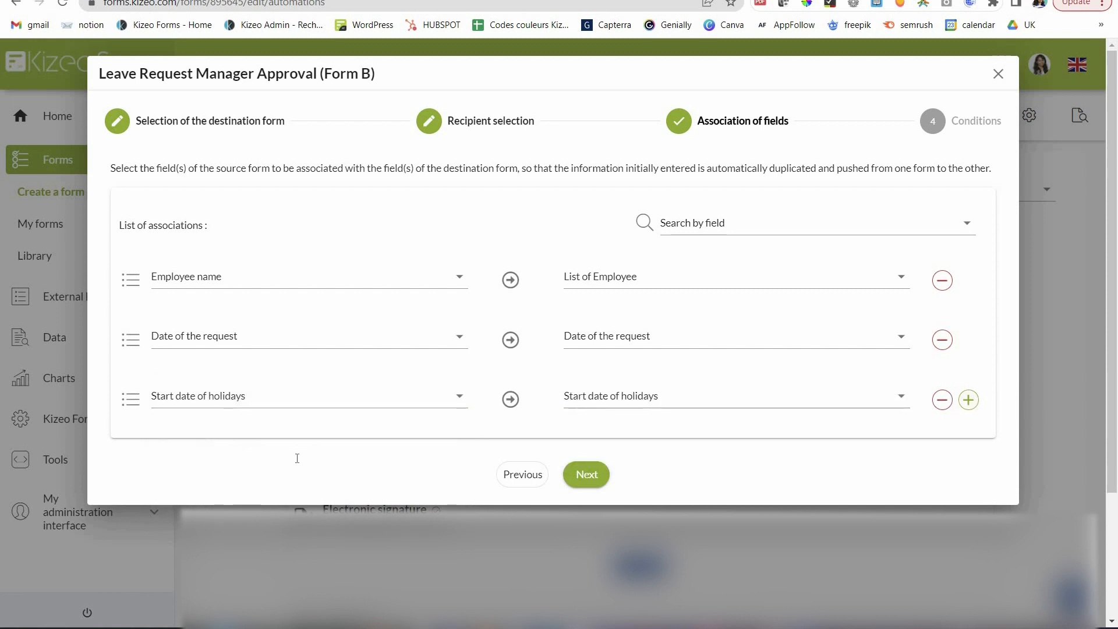
left_click(265, 466)
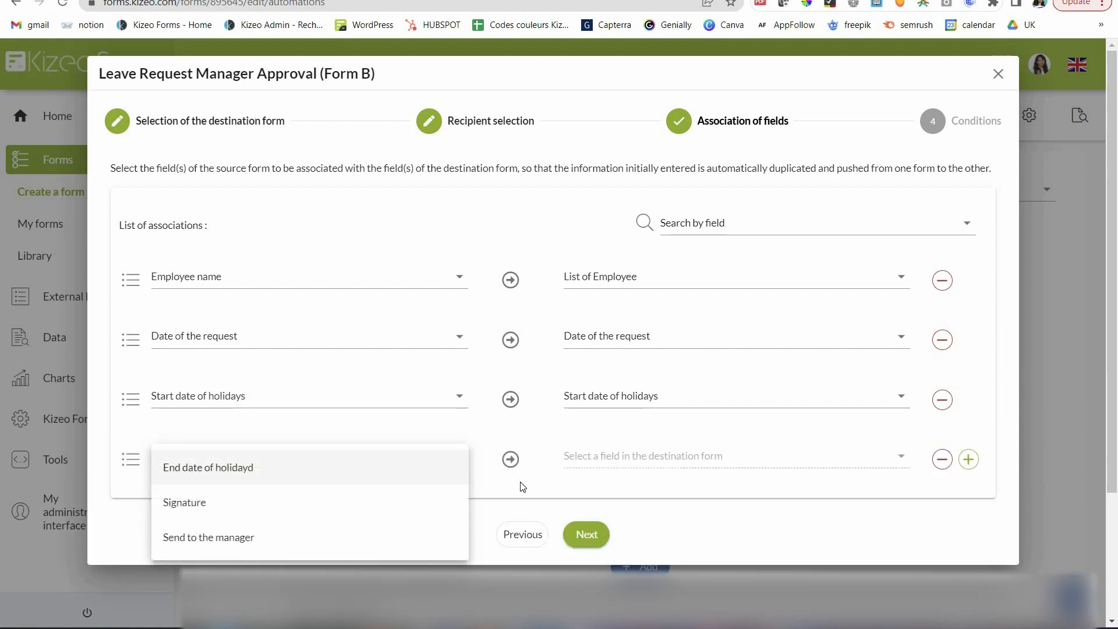
left_click(723, 460)
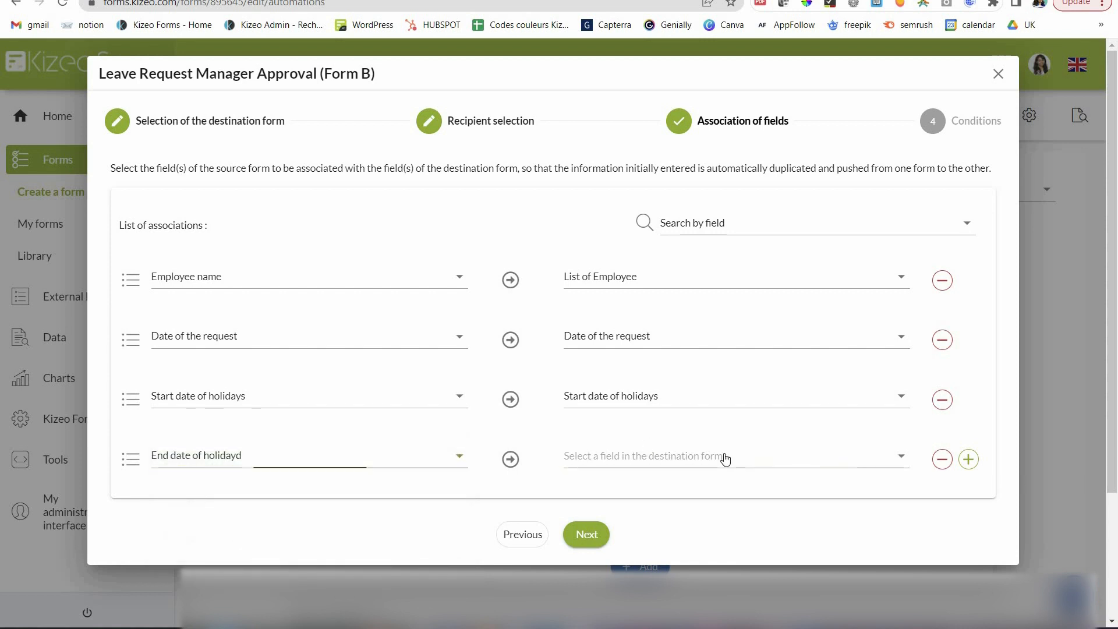
left_click(969, 460)
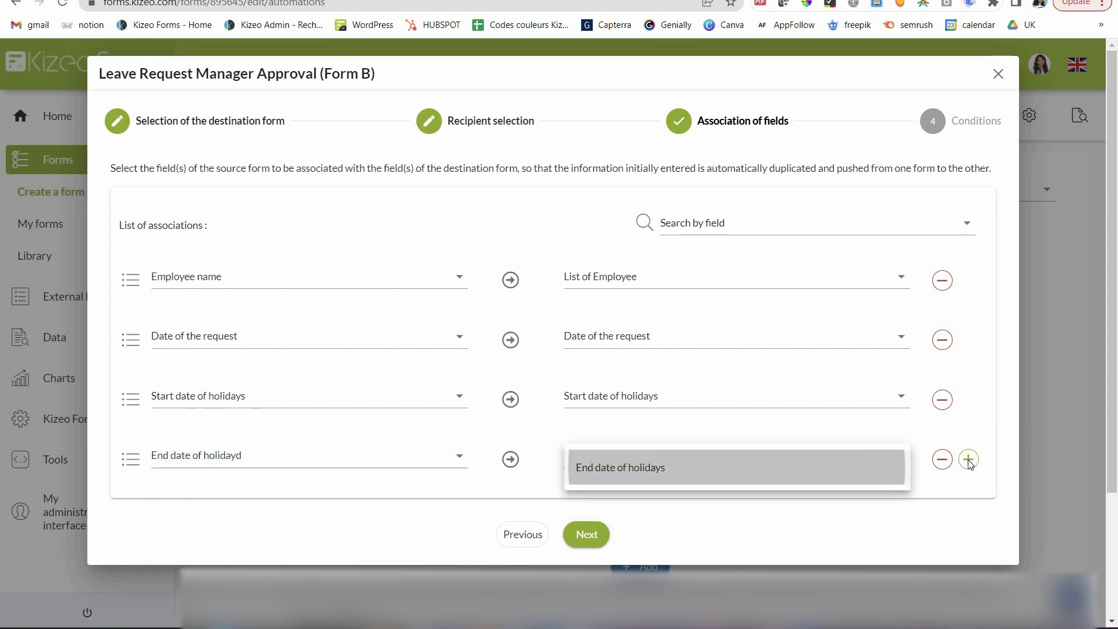
left_click(687, 466)
- Associate the source Signature field with a field of the destination form and save the automatic push
left_click(299, 532)
left_click(661, 533)
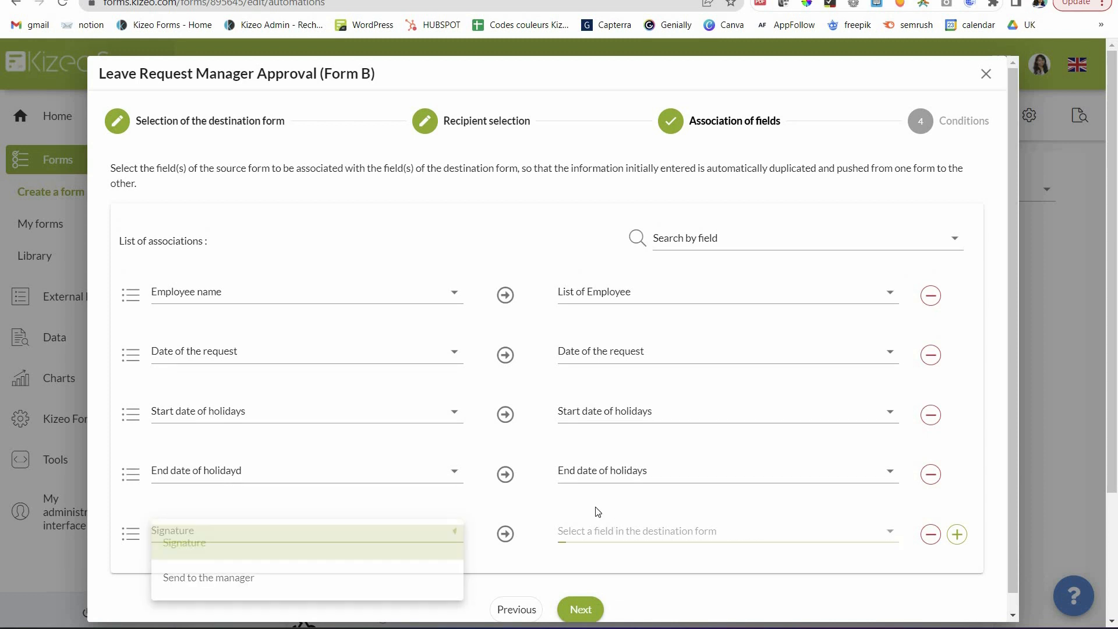
left_click(578, 612)
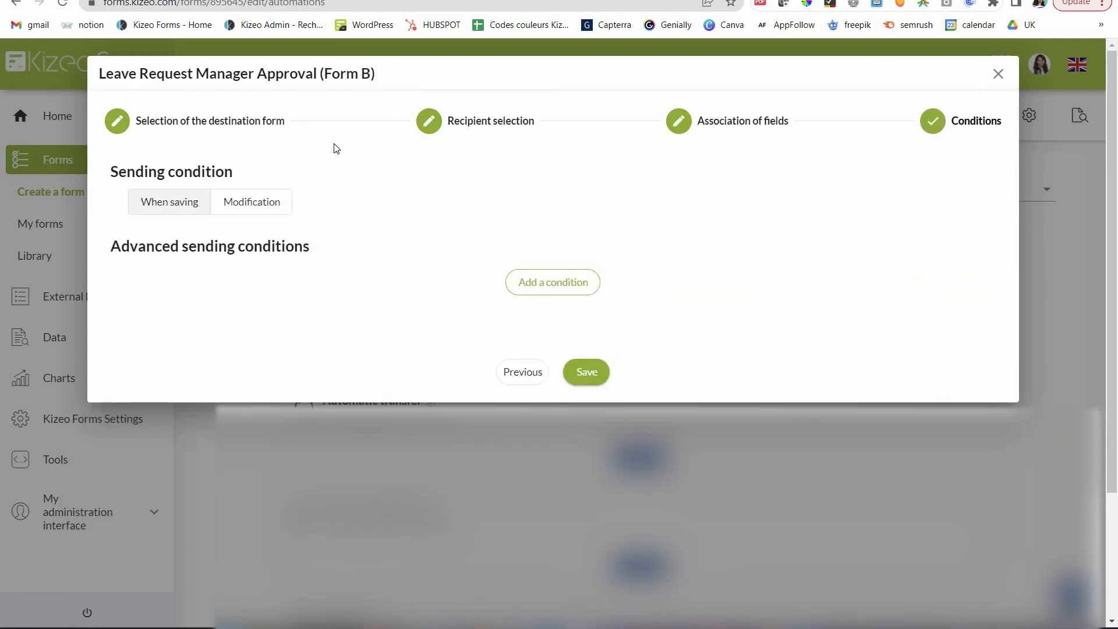
left_click(587, 372)
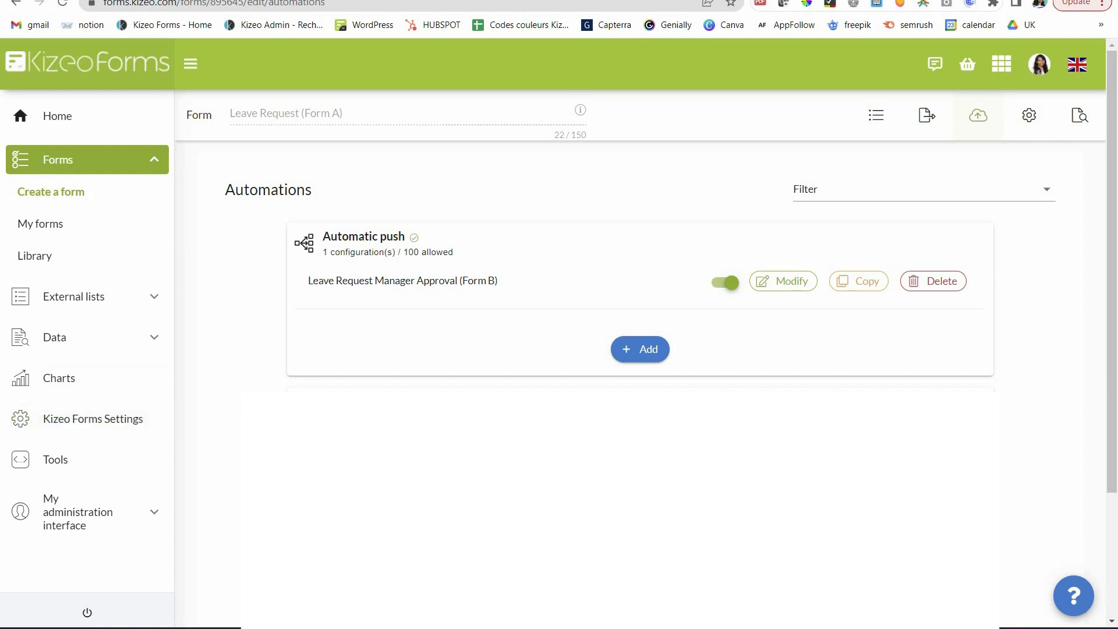
- Open the HR Approval (Form C) automatic push of the Leave Request Manager Approval (Form B) form for modification
scroll(639, 419, "down", 3)
scroll(57, 370, "up", 3)
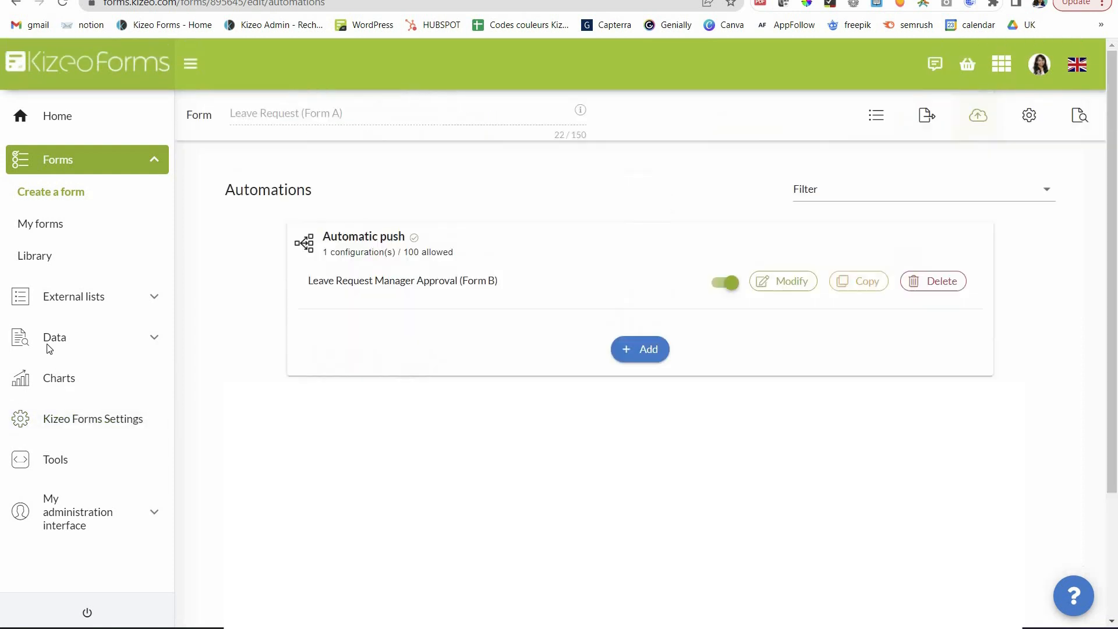
left_click(54, 226)
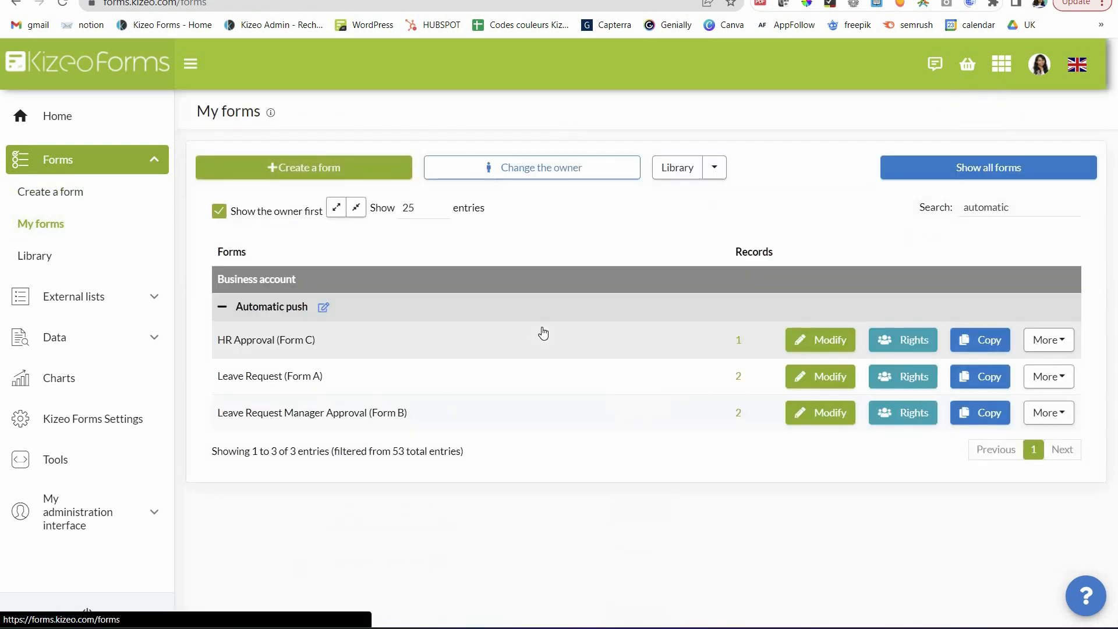
left_click(823, 411)
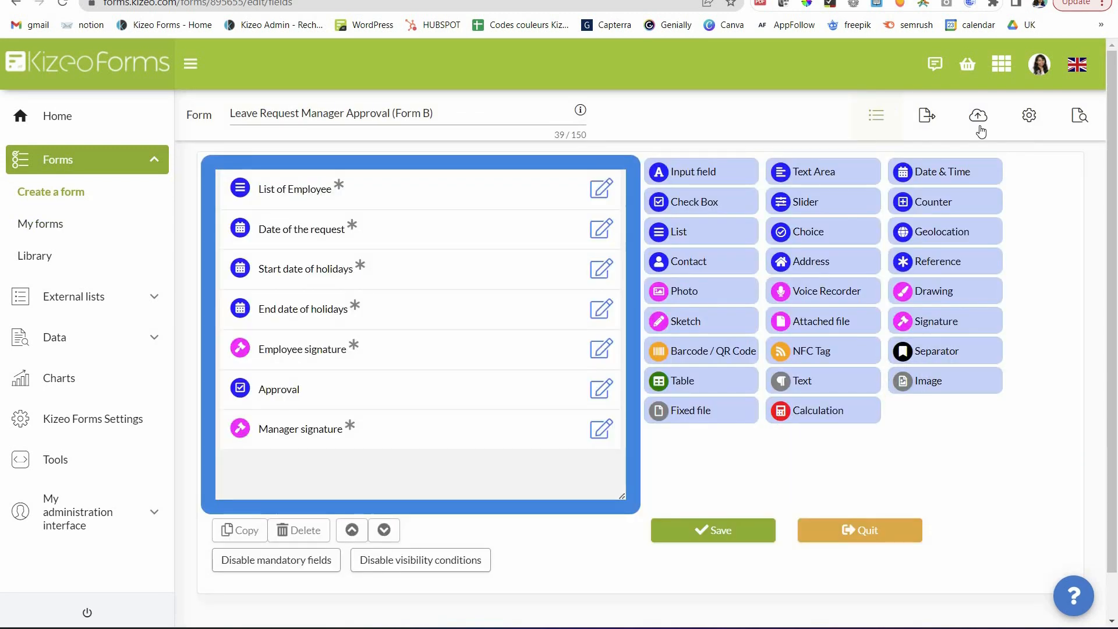
left_click(979, 119)
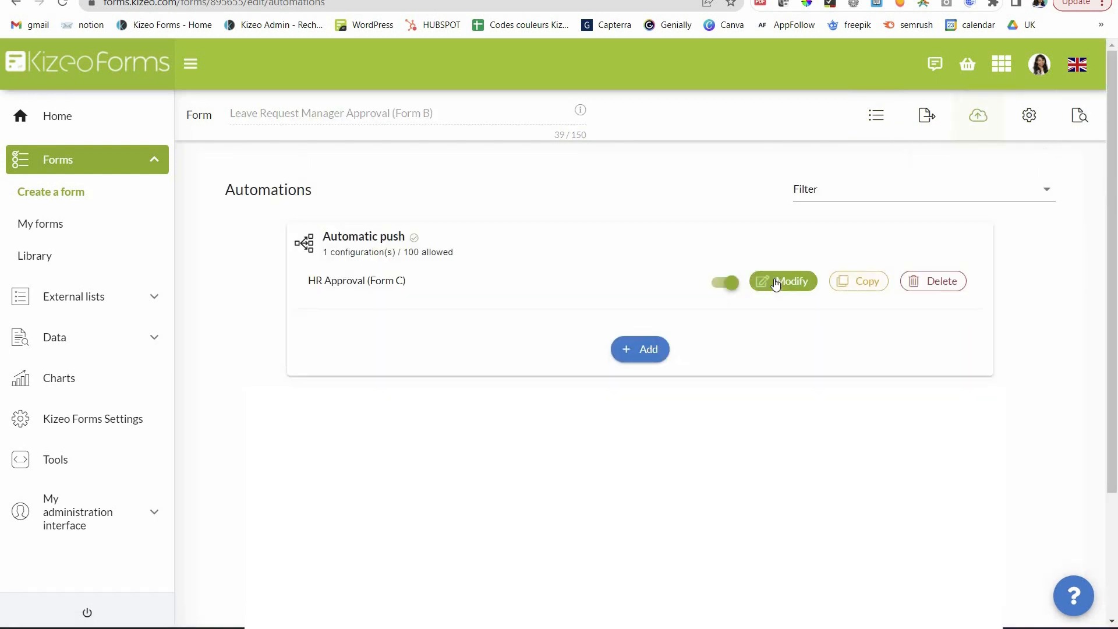
left_click(783, 281)
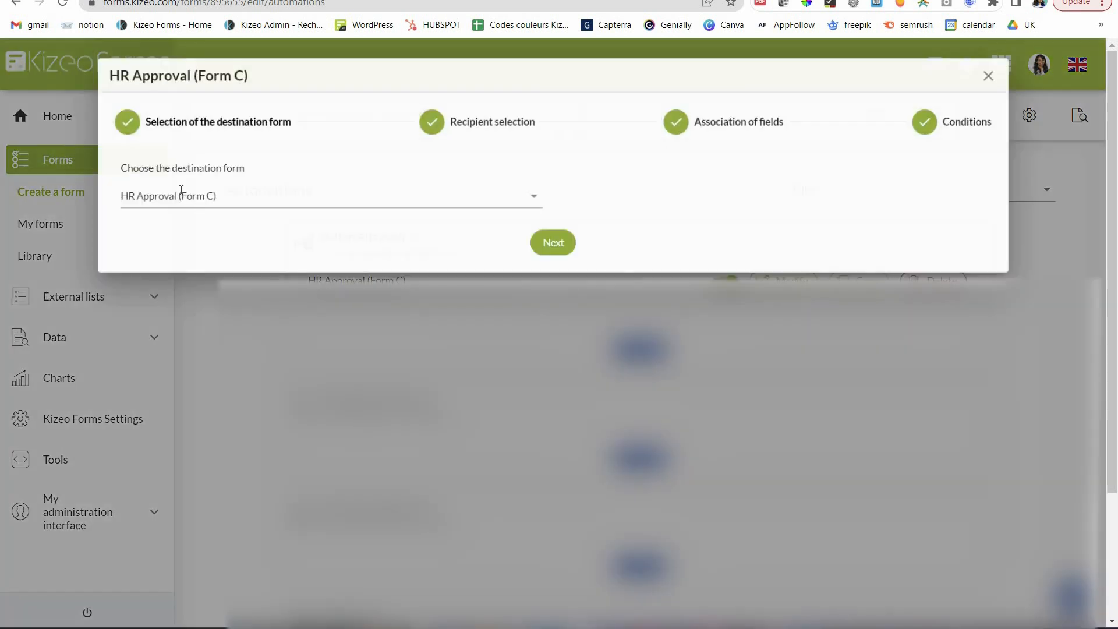
- Review the destination form and the Kizeo Forms user recipient choices, keeping HR Approval (Form C) and the selected user
left_click(178, 201)
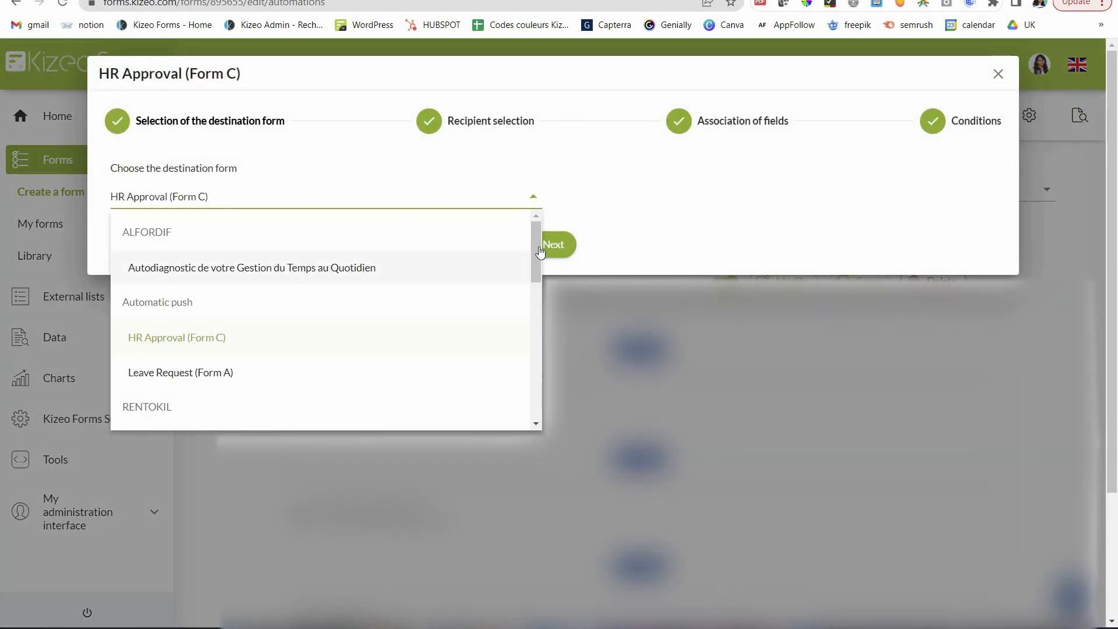
left_click(643, 242)
left_click(553, 245)
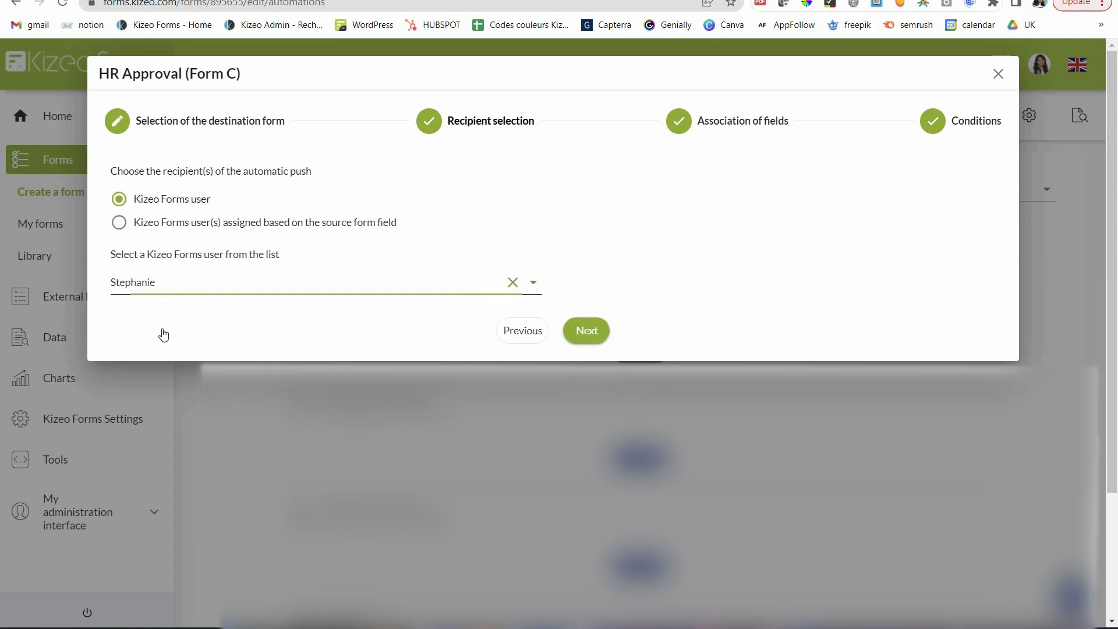
left_click(256, 282)
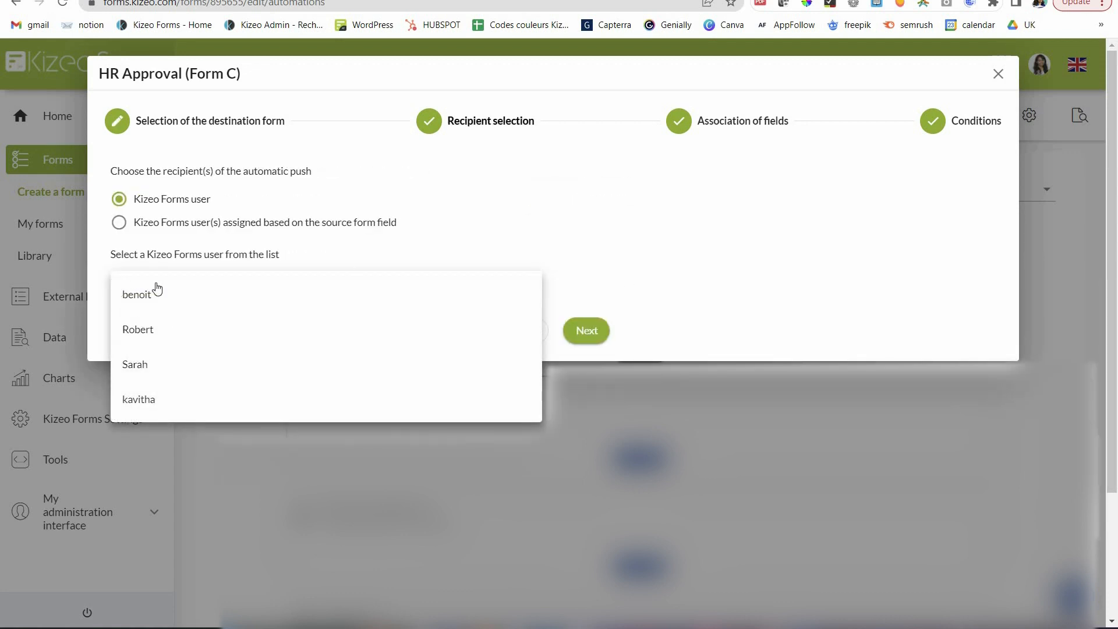
left_click(202, 282)
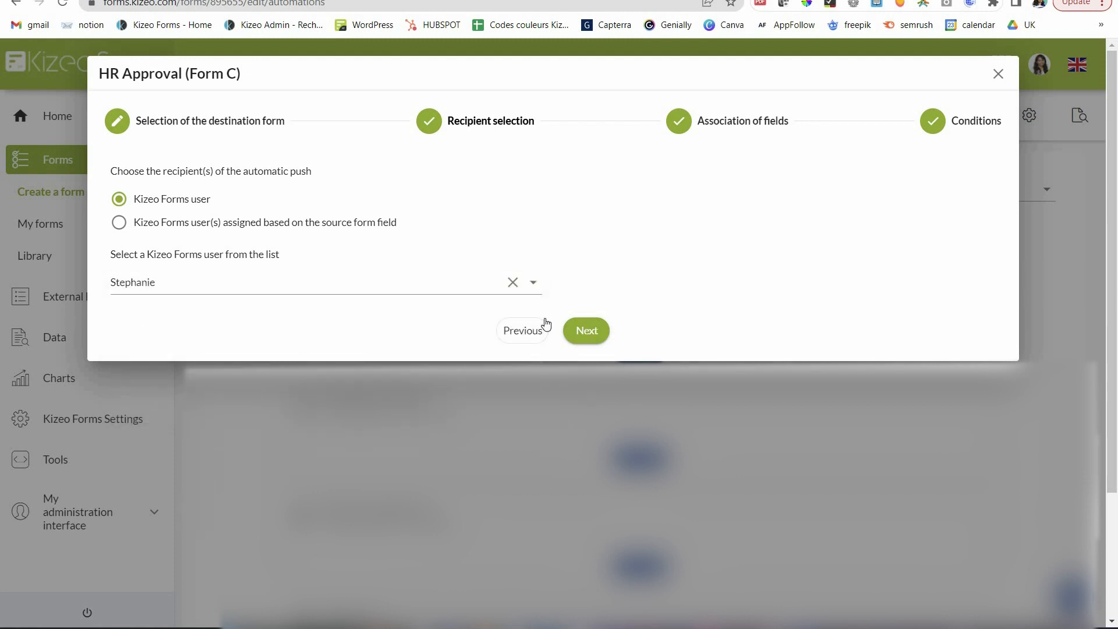
left_click(590, 330)
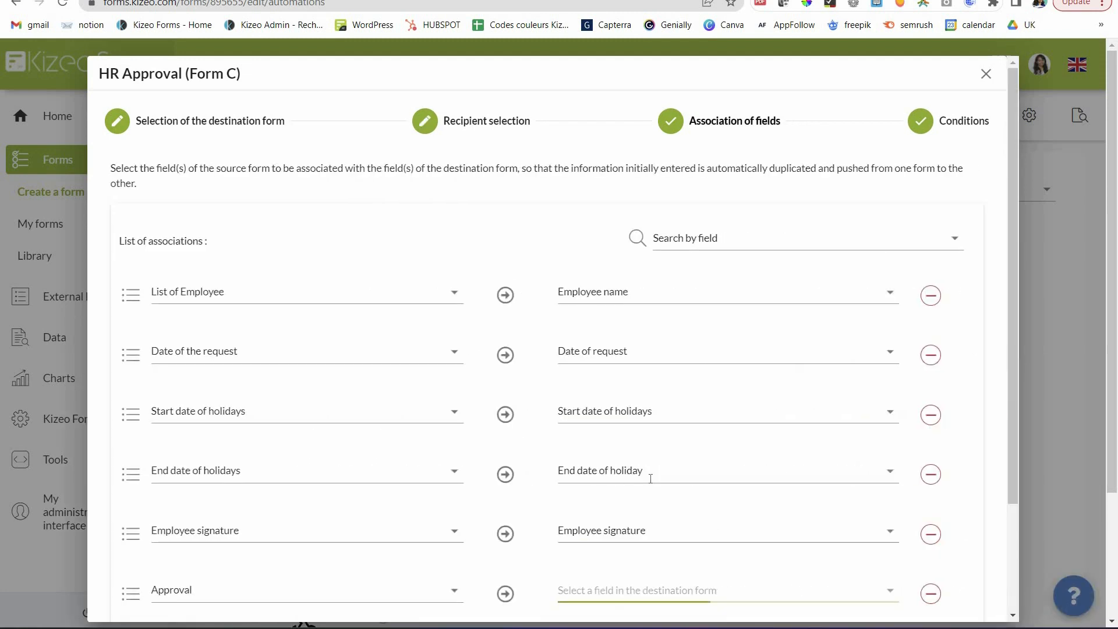
- Review the push's field associations and sending conditions, and save the HR Approval (Form C) configuration
scroll(649, 482, "down", 3)
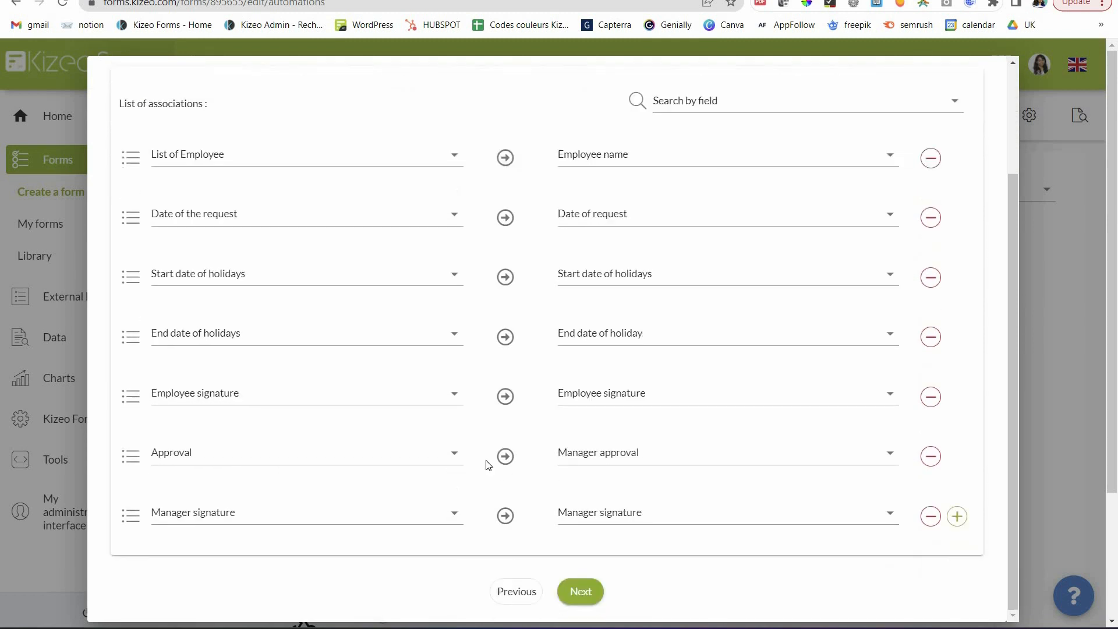
scroll(582, 597, "down", 1)
left_click(580, 592)
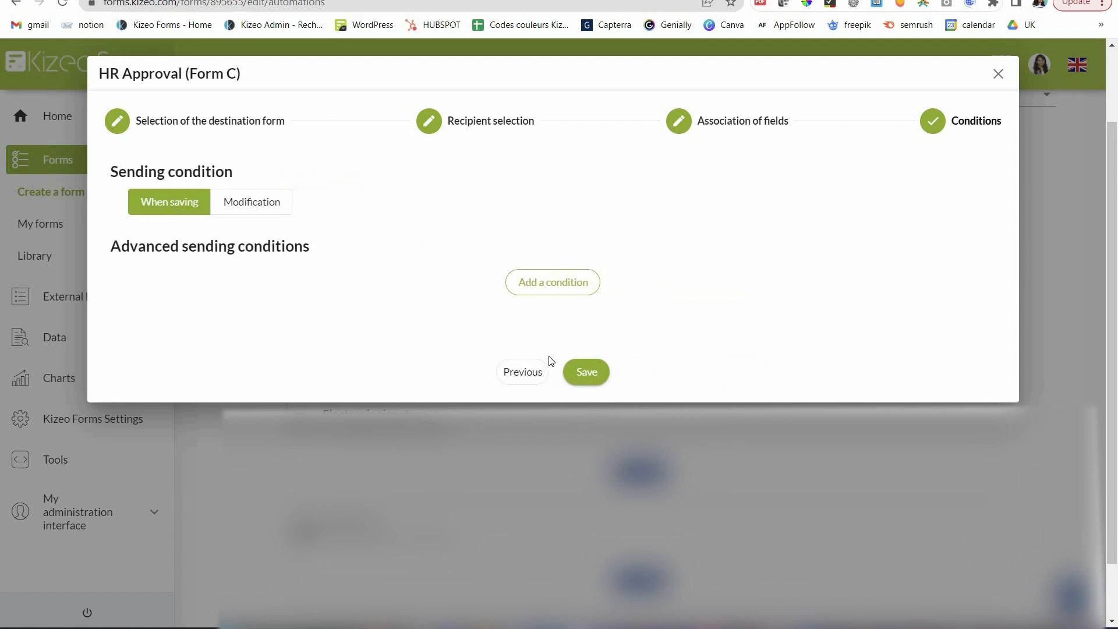
left_click(577, 370)
key("alt+Left")
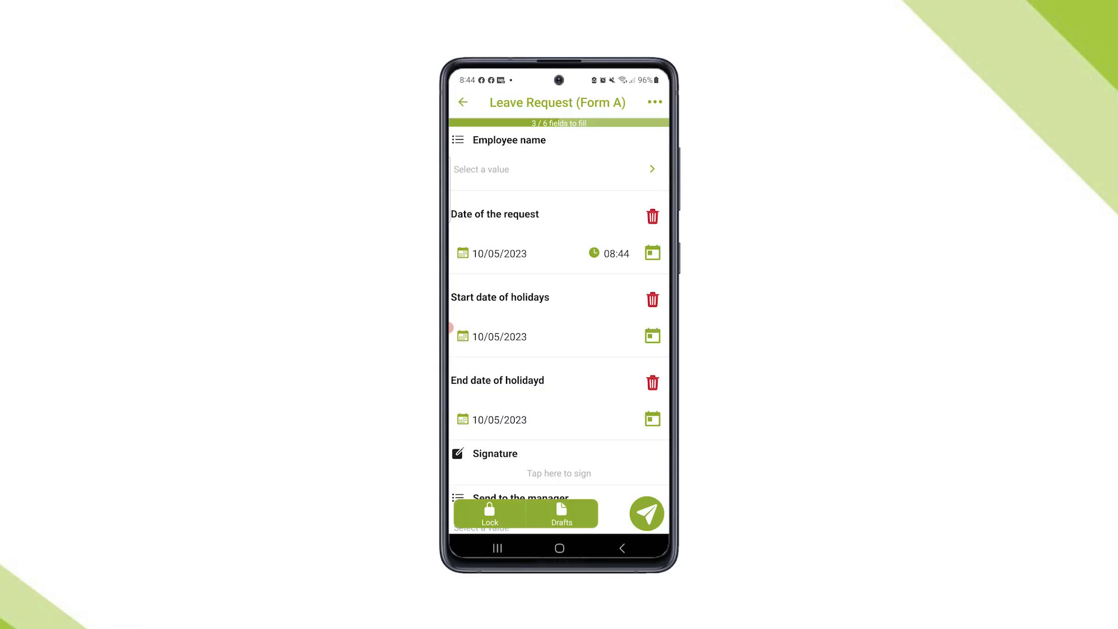
- Select the employee's name and set the holidays to start on 17/05/2023 and end on 19/05/2023
left_click(481, 169)
left_click(451, 327)
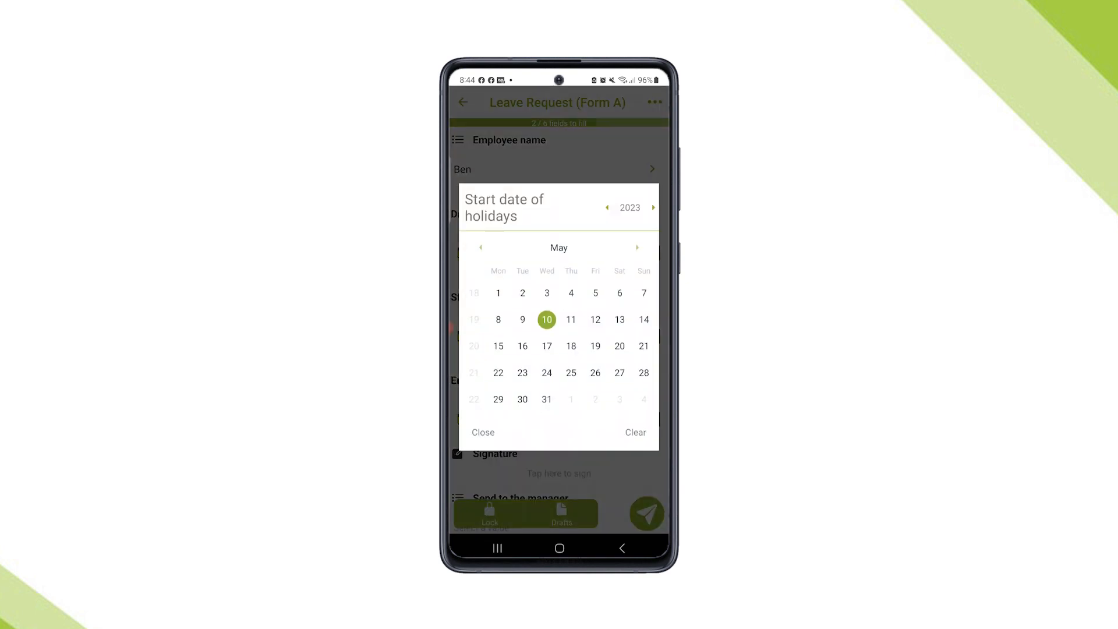
left_click(524, 418)
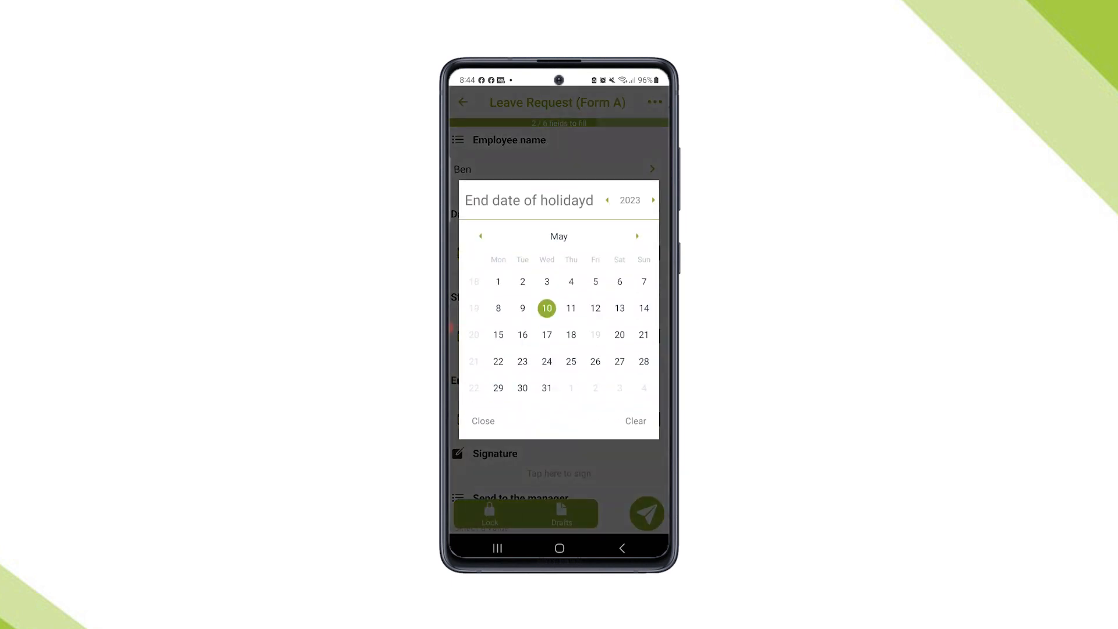
- Draw the employee's handwritten signature in the Signature field of the leave request and validate it
scroll(559, 291, "down", 2)
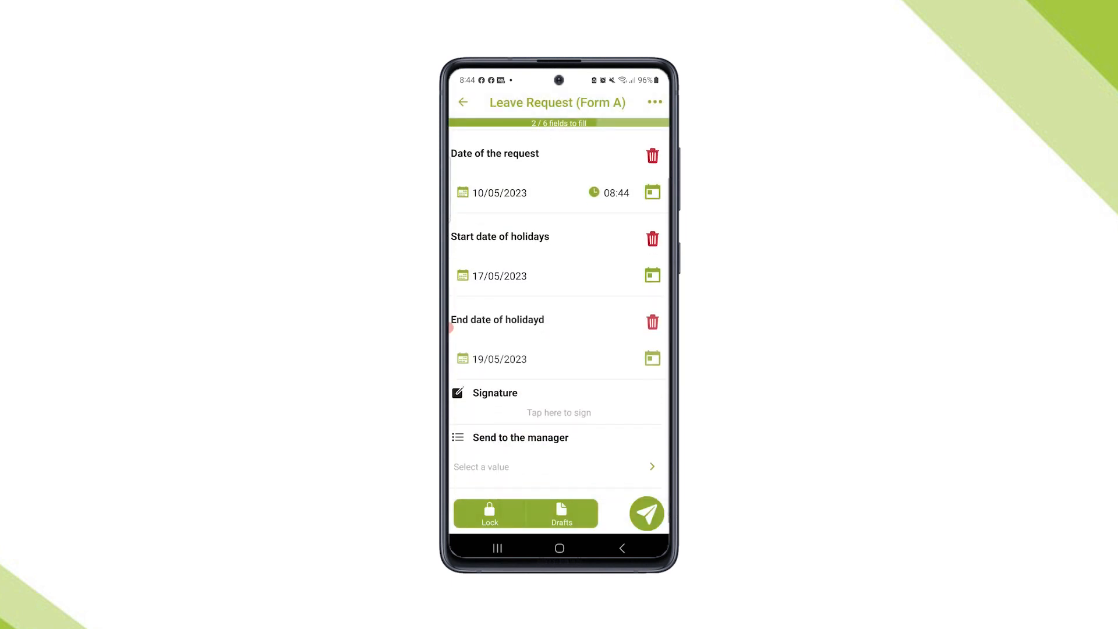
left_click(559, 400)
left_click_drag(494, 281, 512, 370)
mouse_move(481, 351)
left_mouse_down()
mouse_move(493, 294)
mouse_move(507, 391)
left_mouse_up()
left_click_drag(548, 324, 621, 292)
left_click(645, 515)
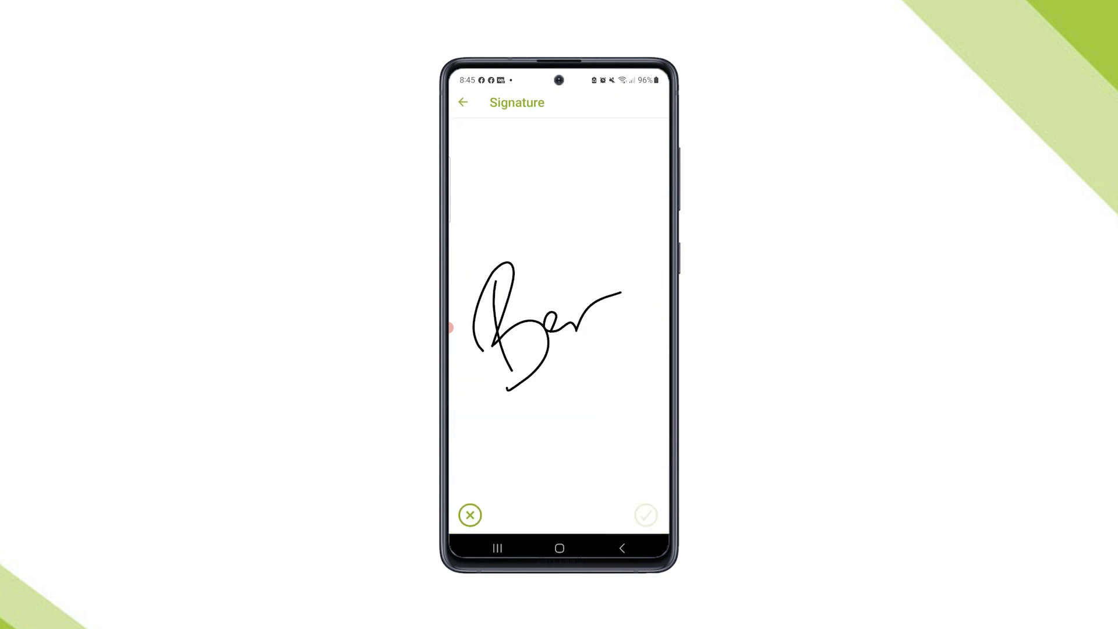
- Choose the manager who receives the leave request and send the completed Leave Request (Form A)
scroll(559, 402, "down", 1)
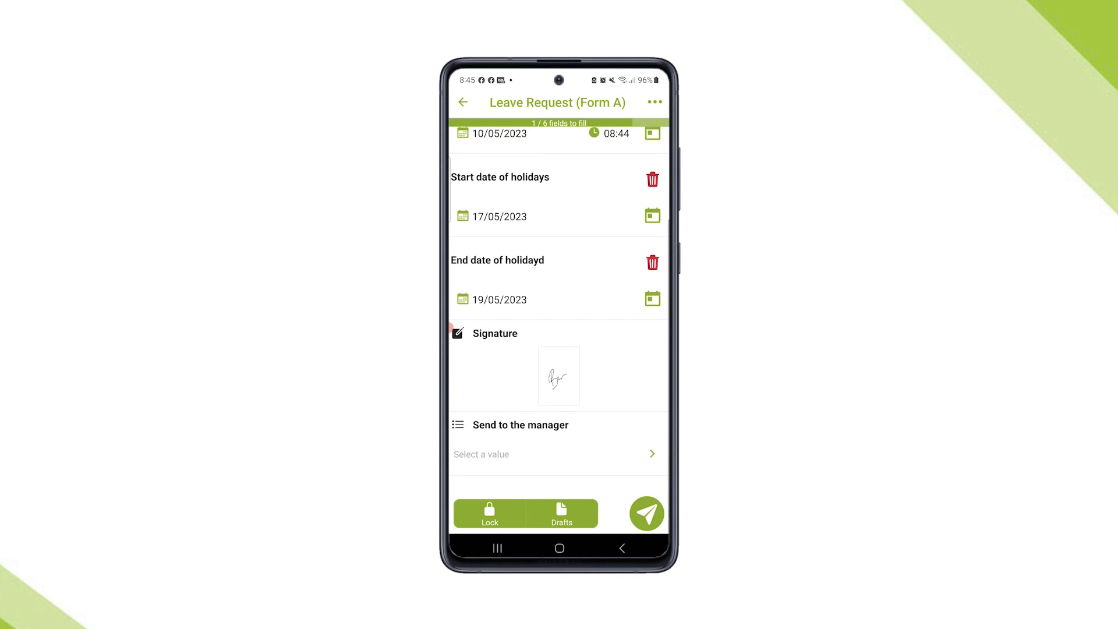
left_click(481, 454)
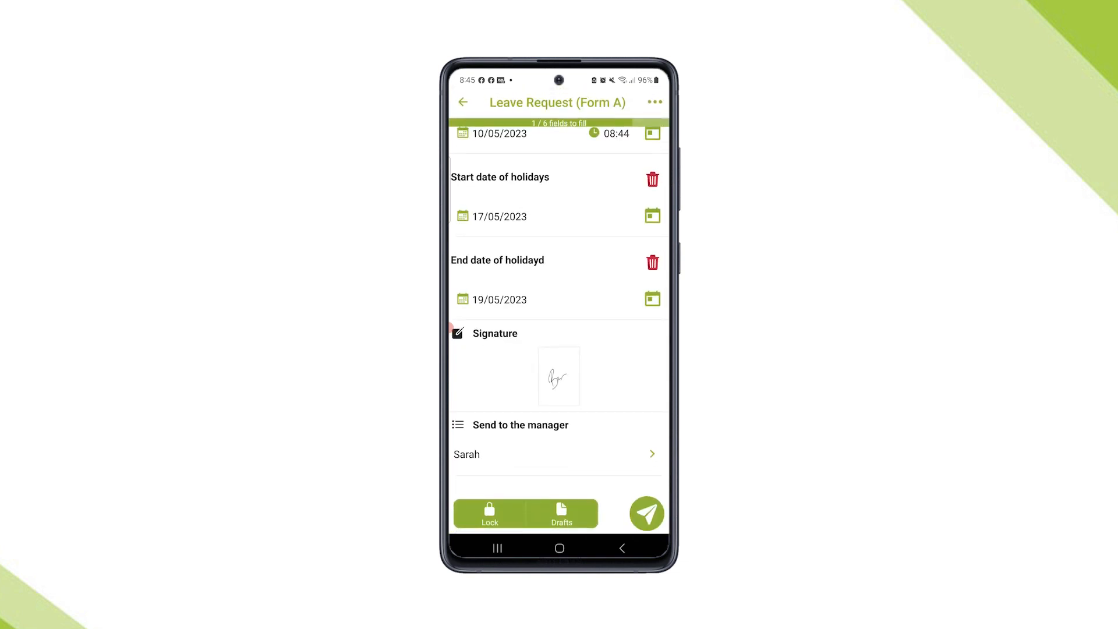
left_click(646, 514)
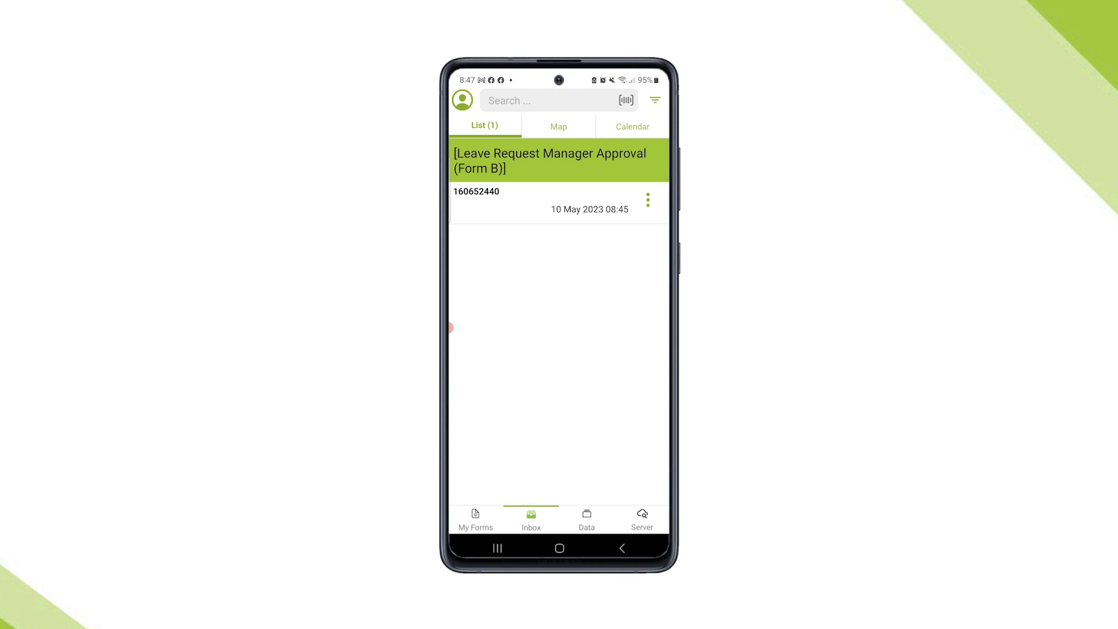
- Open the received Leave Request Manager Approval (Form B) and turn on Approval
left_click(542, 200)
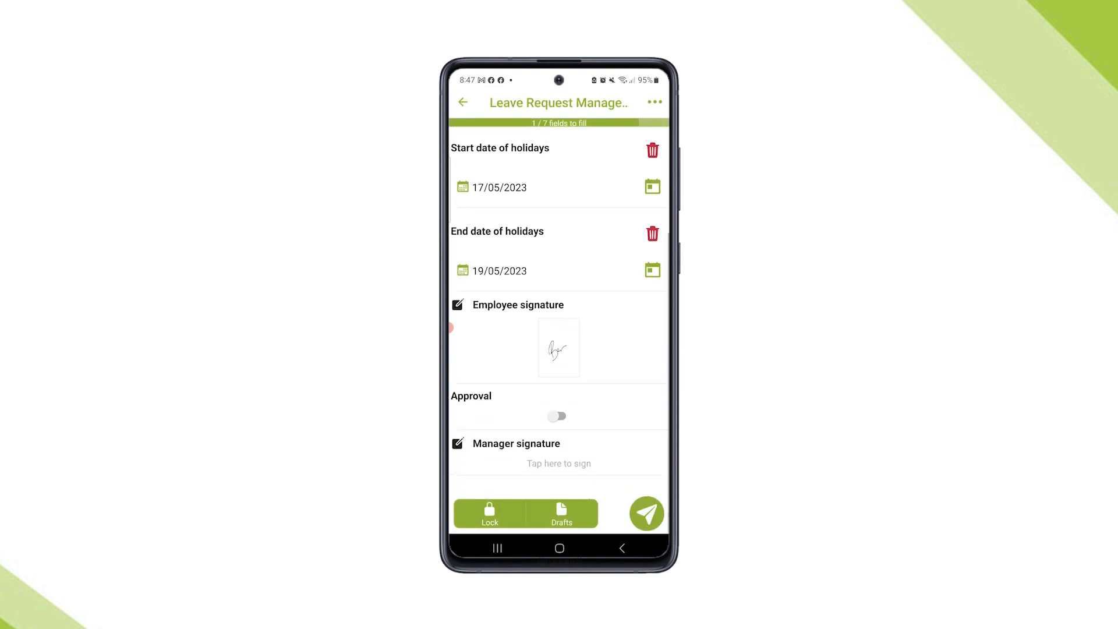
left_click(558, 416)
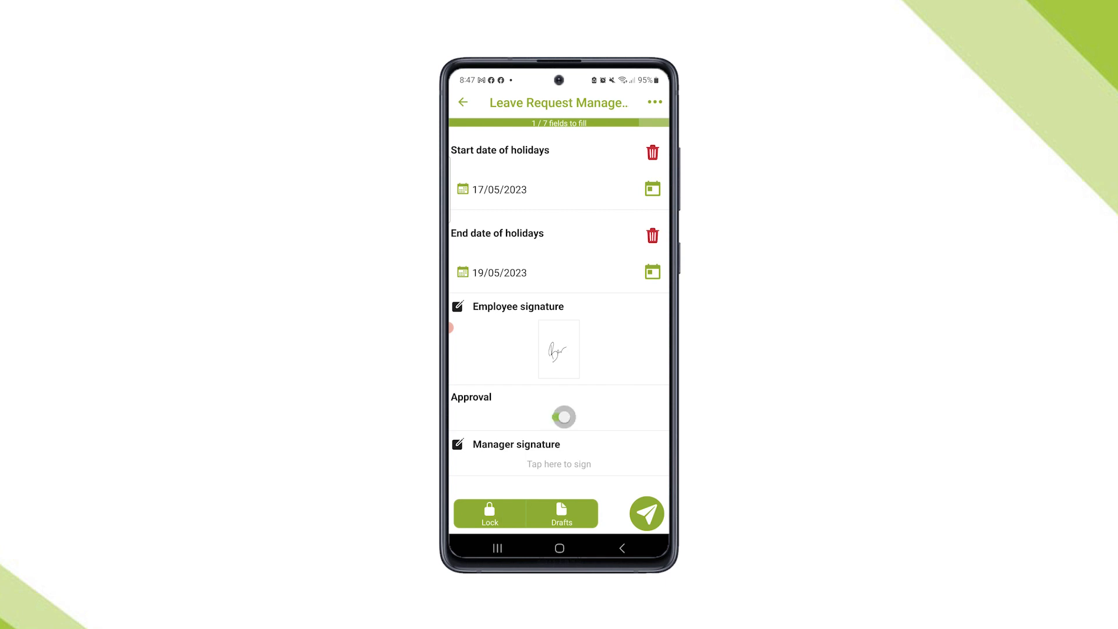
- Draw the manager's signature in the Manager signature field and send the approved Form B
left_click(559, 464)
mouse_move(528, 316)
left_mouse_down()
mouse_move(536, 352)
mouse_move(624, 292)
left_mouse_up()
left_click(646, 514)
scroll(559, 326, "down", 1)
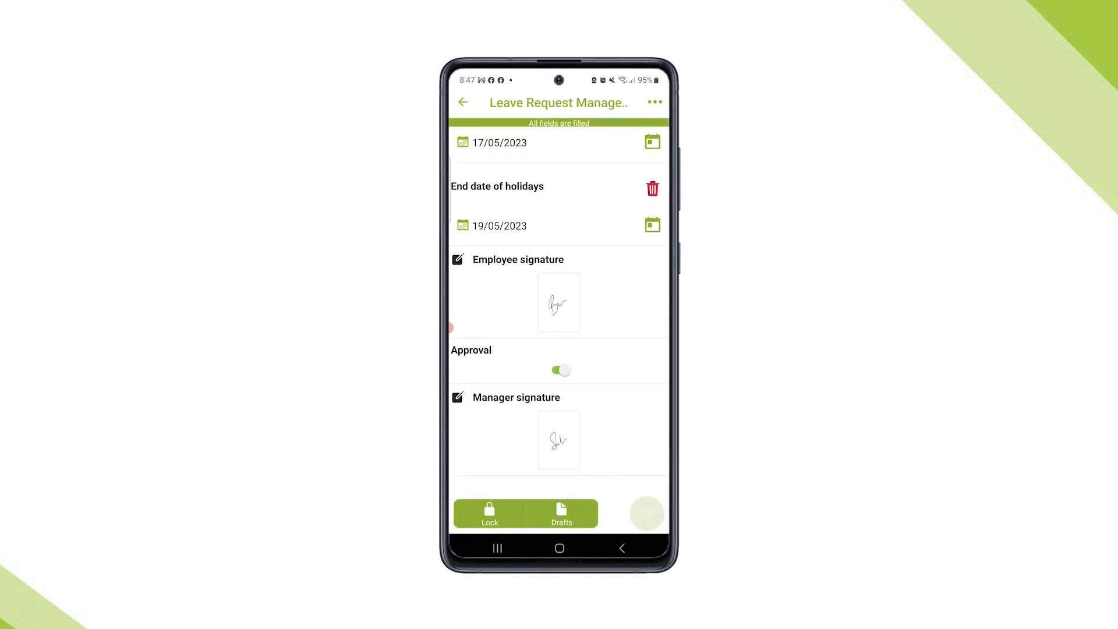
left_click(647, 513)
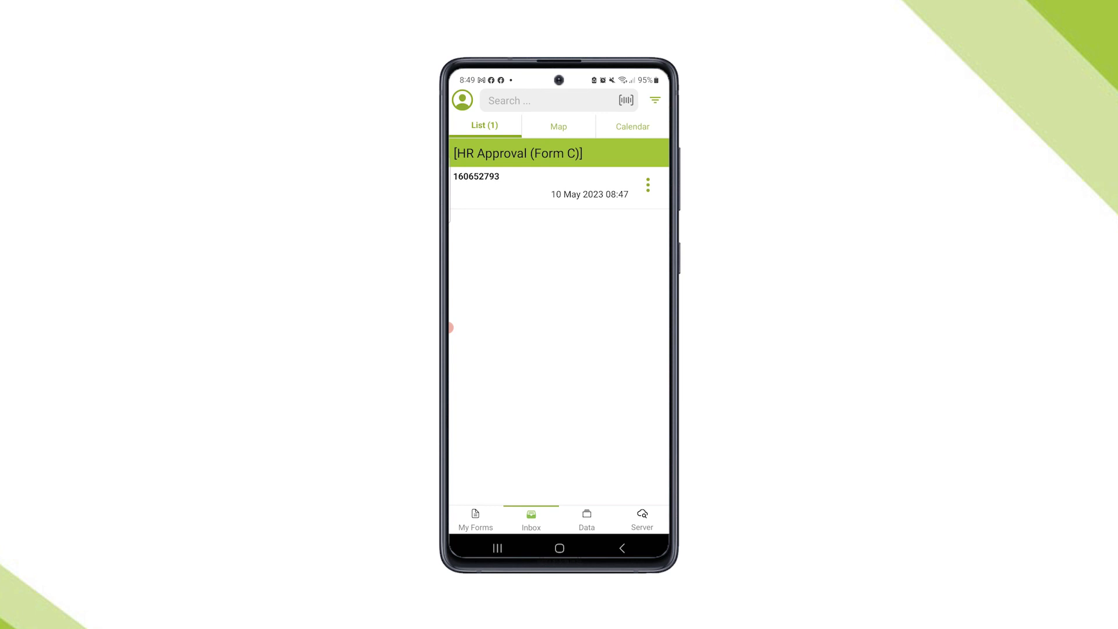
- Open the received HR Approval (Form C) and mark it as checked and validated by HR
left_click(542, 186)
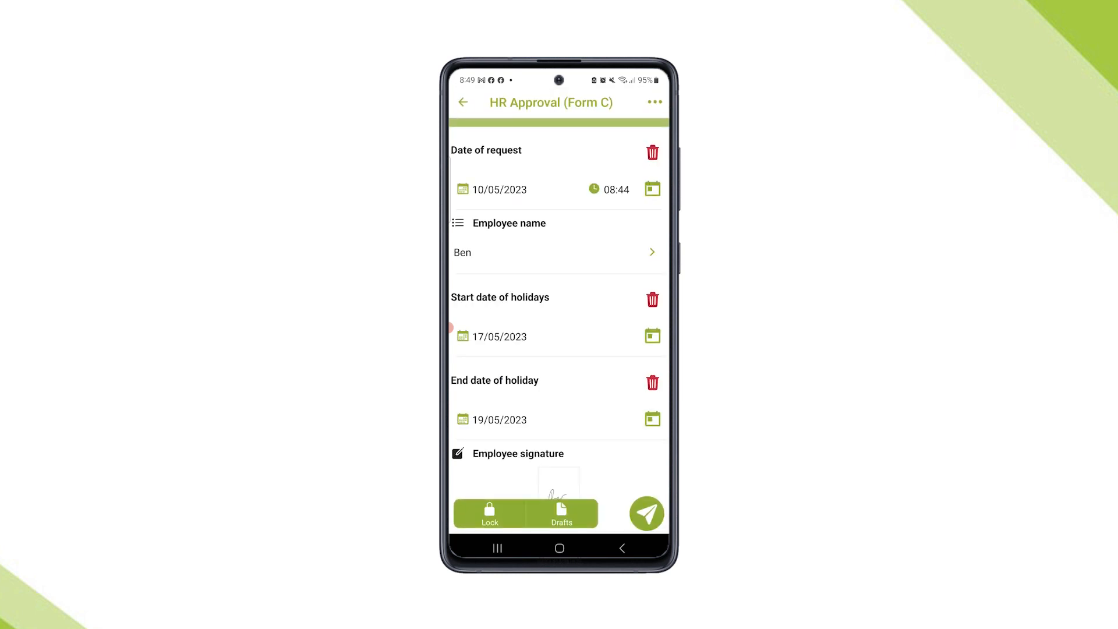
scroll(559, 329, "down", 5)
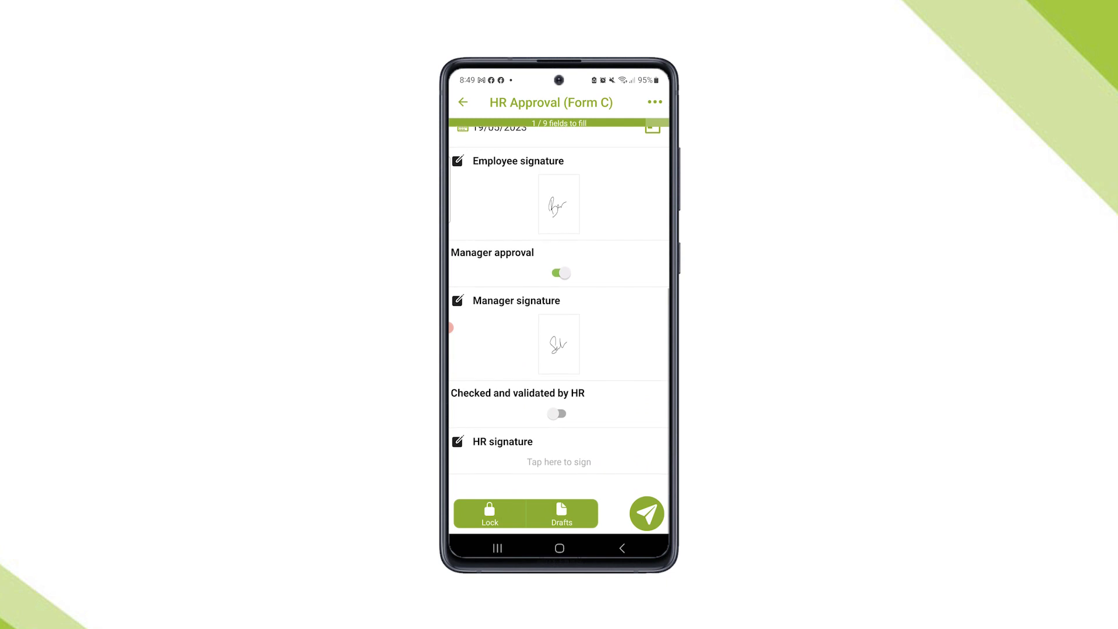
- Draw the HR signature in the HR signature field and send the completed HR Approval (Form C)
left_click(559, 463)
mouse_move(508, 299)
left_mouse_down()
mouse_move(504, 311)
mouse_move(543, 358)
left_mouse_up()
left_click_drag(532, 348, 628, 251)
left_click(646, 514)
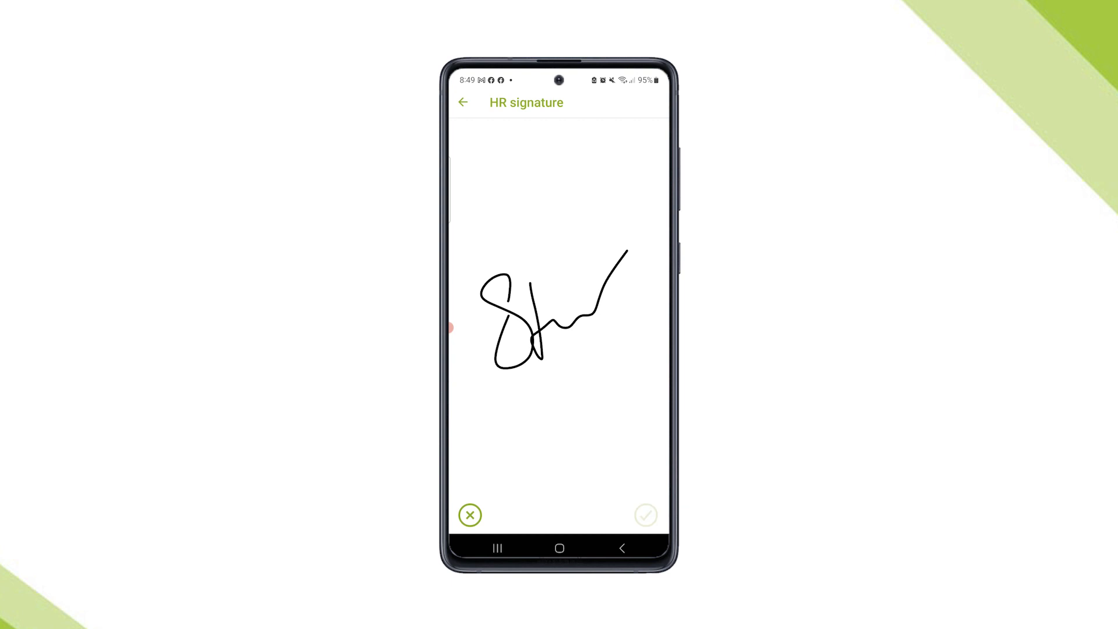
scroll(559, 349, "down", 2)
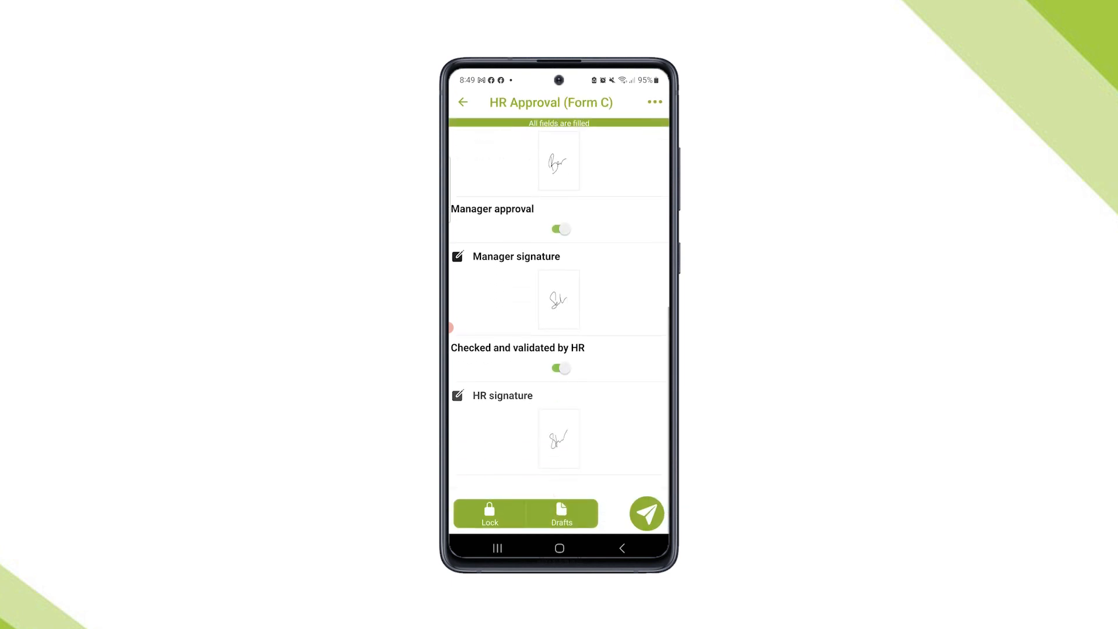
left_click(646, 513)
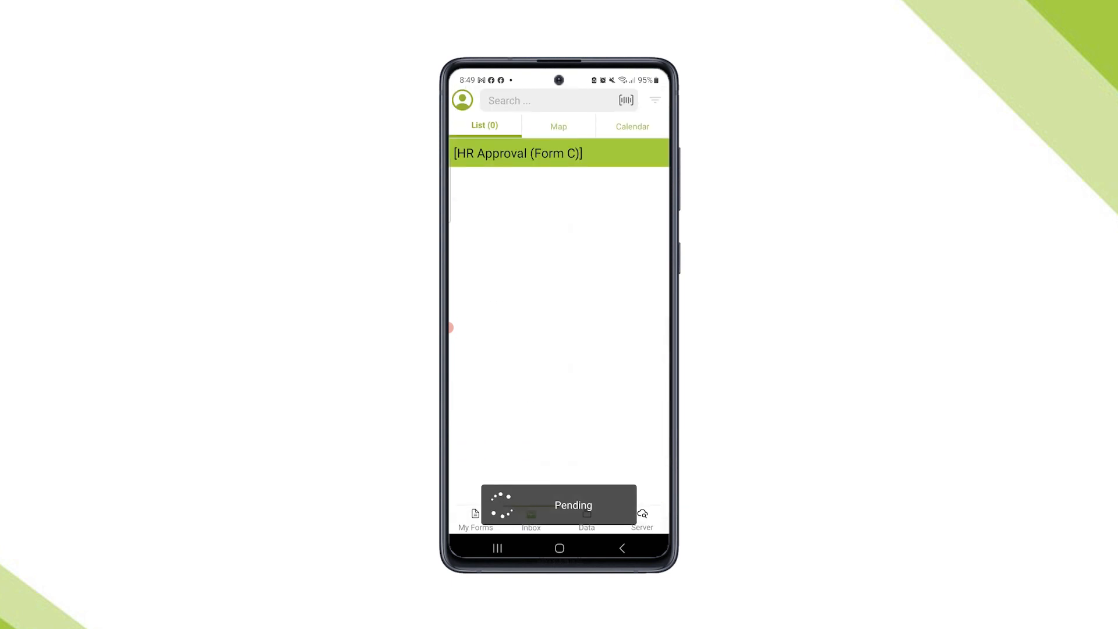